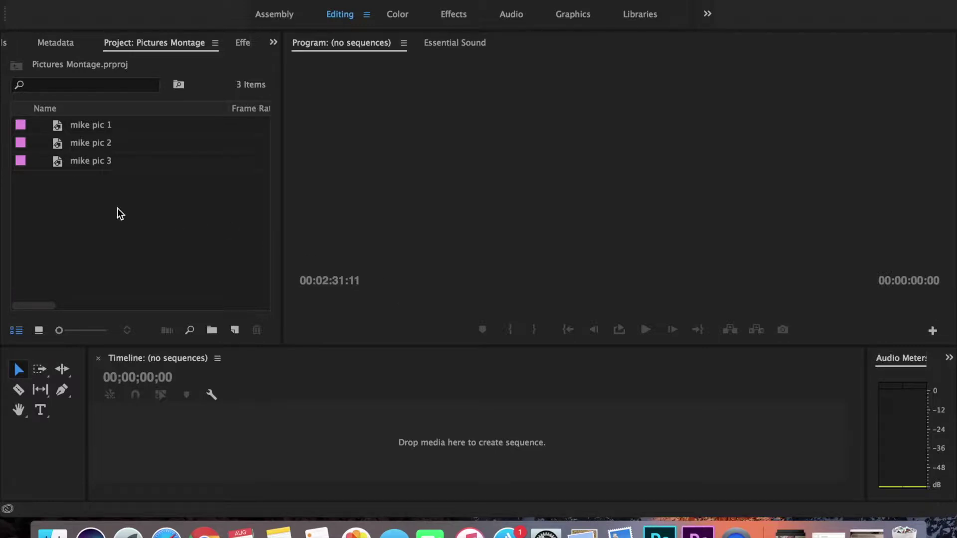
Create a 1920 x 1080, 30 fps color matte in near-white FEFCFC and name it White Background.
{"action": "left_click", "coordinate": [235, 331]}
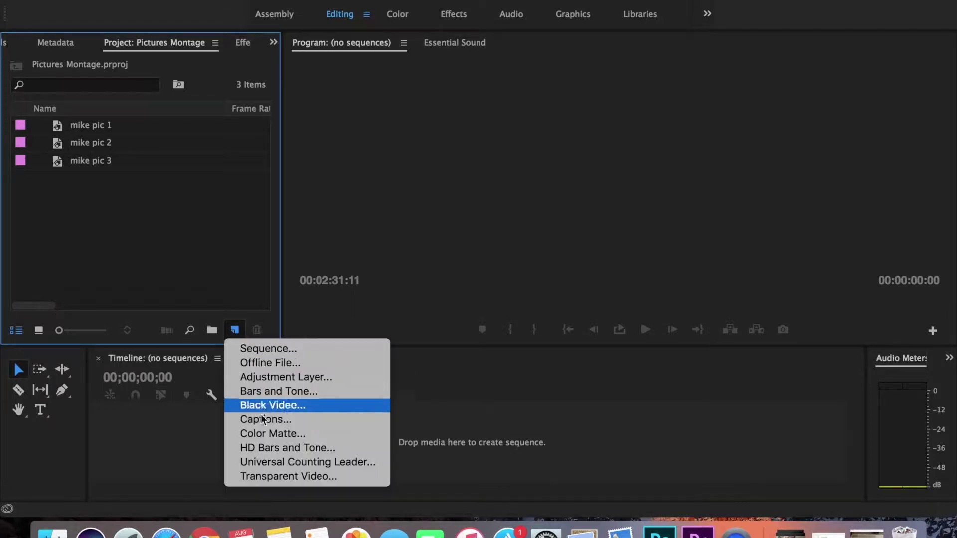
{"action": "left_click", "coordinate": [259, 434]}
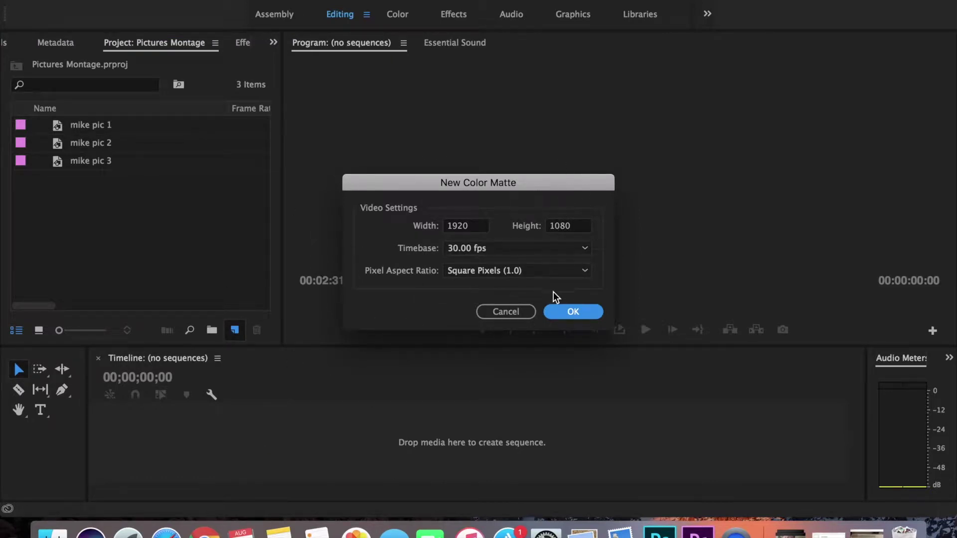
{"action": "left_click", "coordinate": [563, 311]}
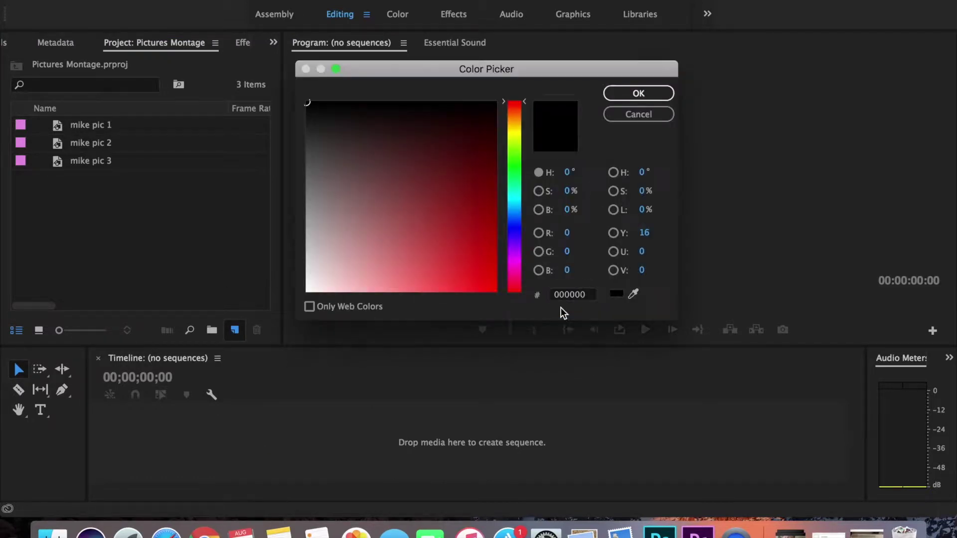
{"action": "left_click", "coordinate": [308, 290]}
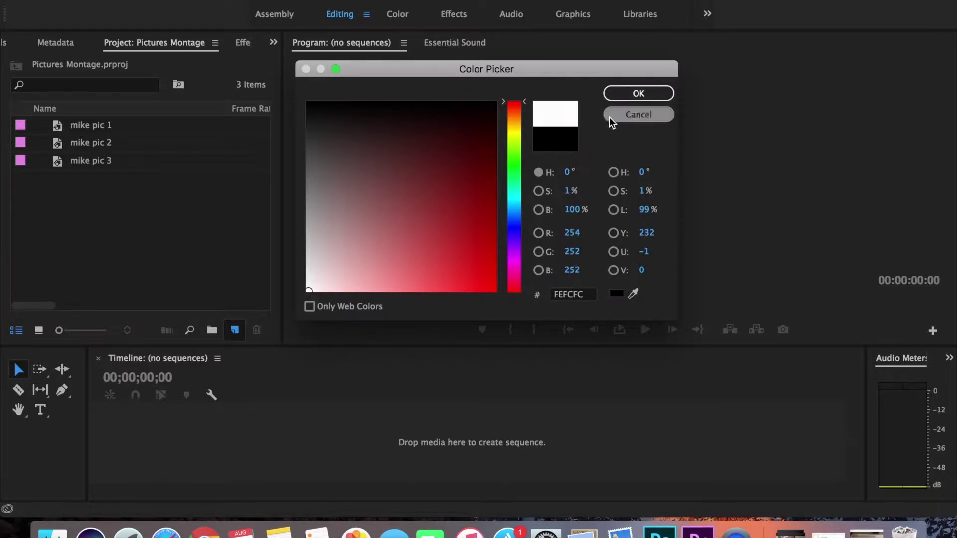
{"action": "left_click", "coordinate": [628, 91]}
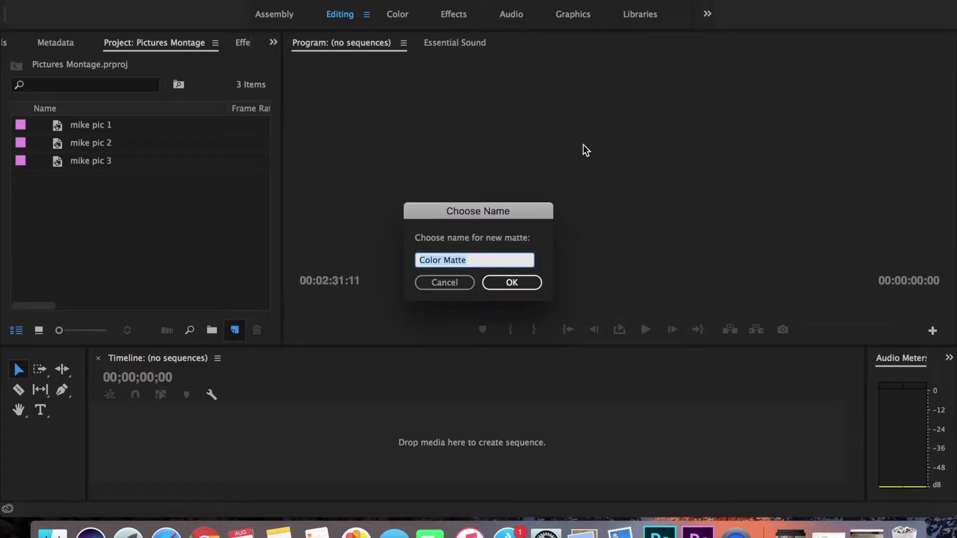
{"action": "type", "text": "White Backgroun"}
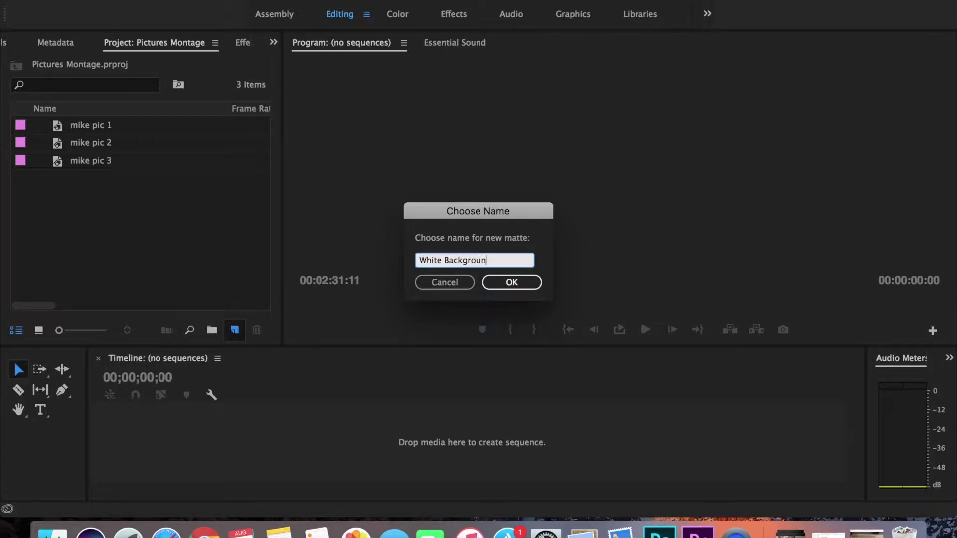
{"action": "type", "text": "d"}
{"action": "left_click", "coordinate": [498, 284]}
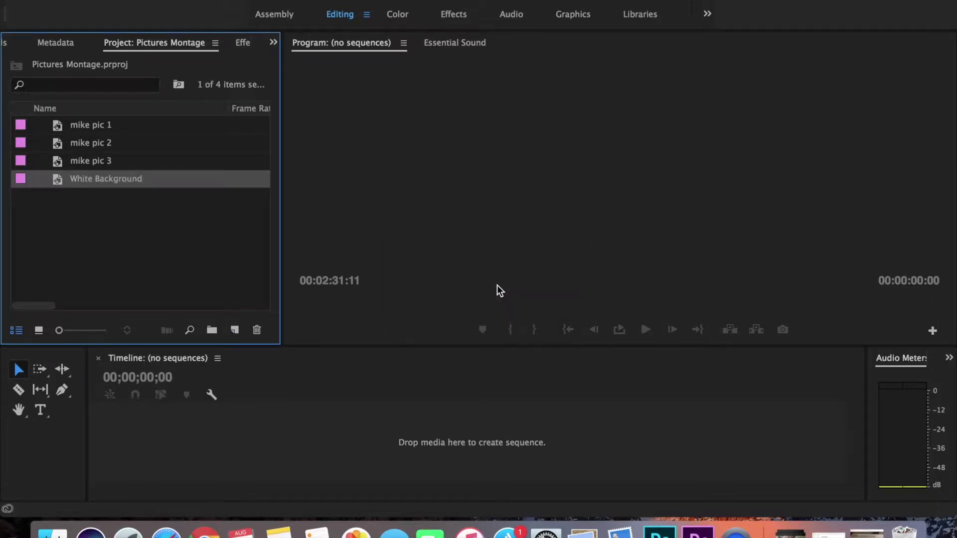
Create a new sequence from the White Background matte and rename the sequence Picture Animation.
{"action": "left_click_drag", "start_coordinate": [100, 180], "coordinate": [193, 452]}
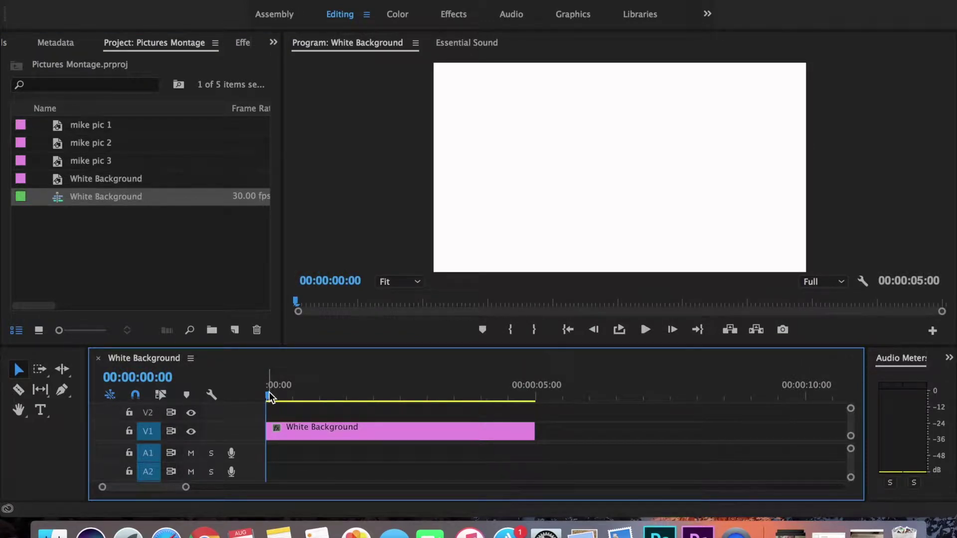
{"action": "mouse_move", "coordinate": [268, 393]}
{"action": "left_mouse_down"}
{"action": "mouse_move", "coordinate": [292, 396]}
{"action": "mouse_move", "coordinate": [289, 408]}
{"action": "mouse_move", "coordinate": [257, 399]}
{"action": "left_mouse_up"}
{"action": "left_click", "coordinate": [106, 197]}
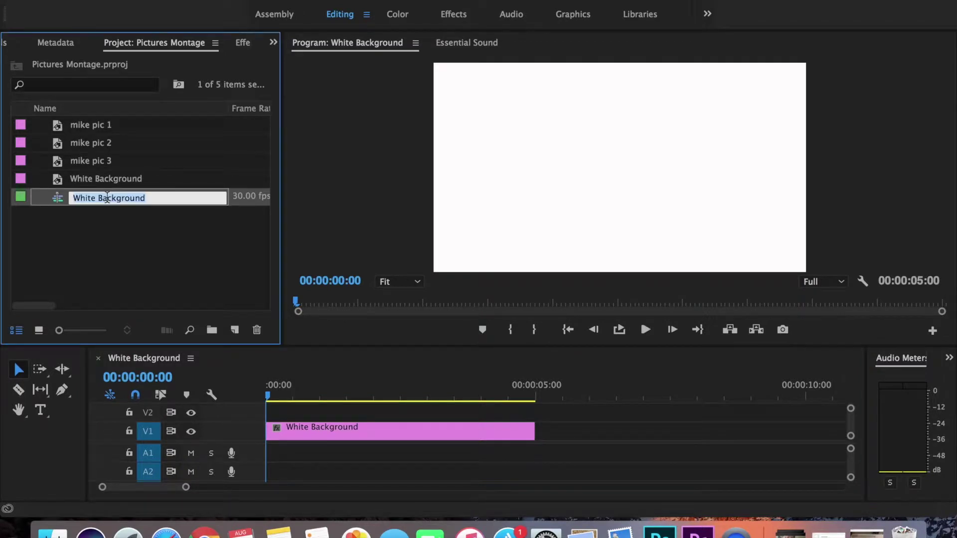
{"action": "type", "text": "Pic"}
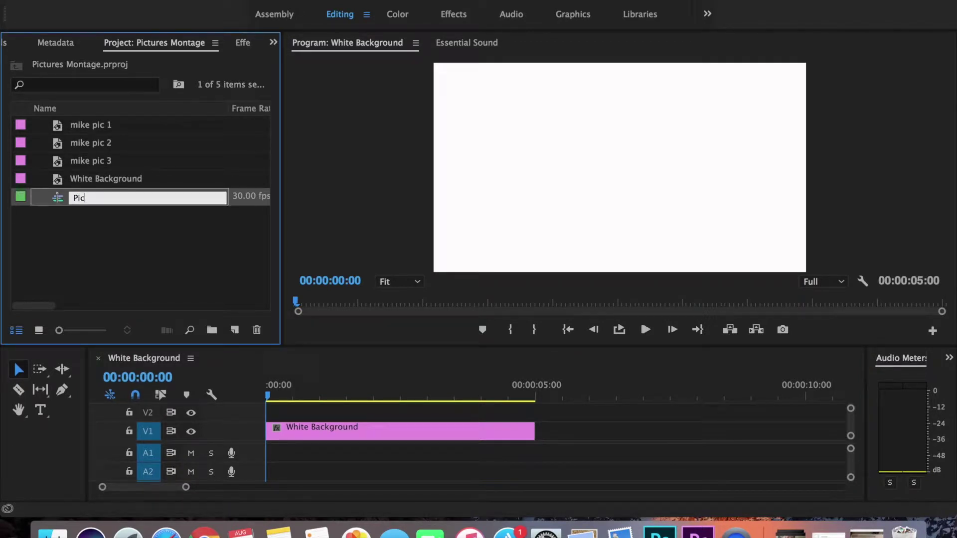
{"action": "type", "text": "turenAnimation"}
{"action": "key", "text": "Return"}
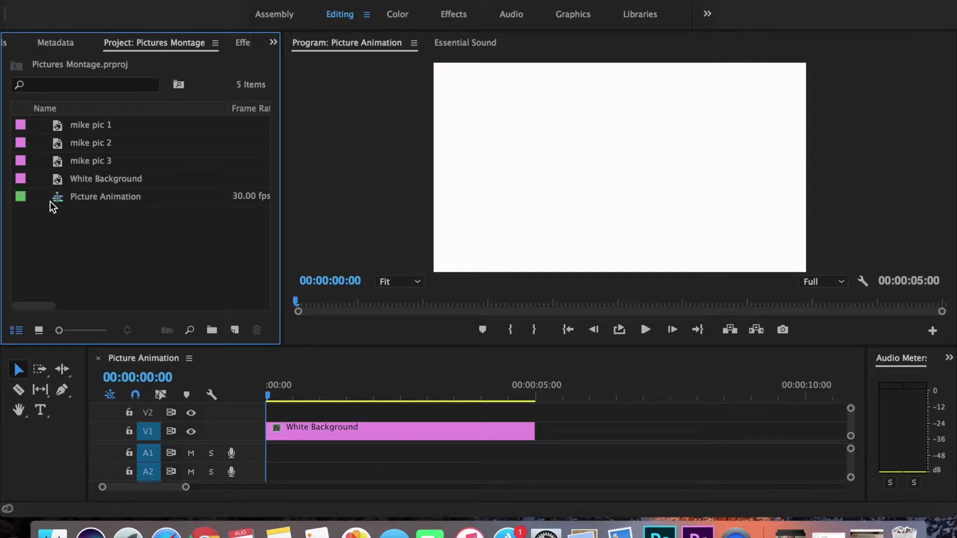
Place the first picture on track V2 above the White Background clip, starting at 00:00:00:00.
{"action": "left_click", "coordinate": [83, 123]}
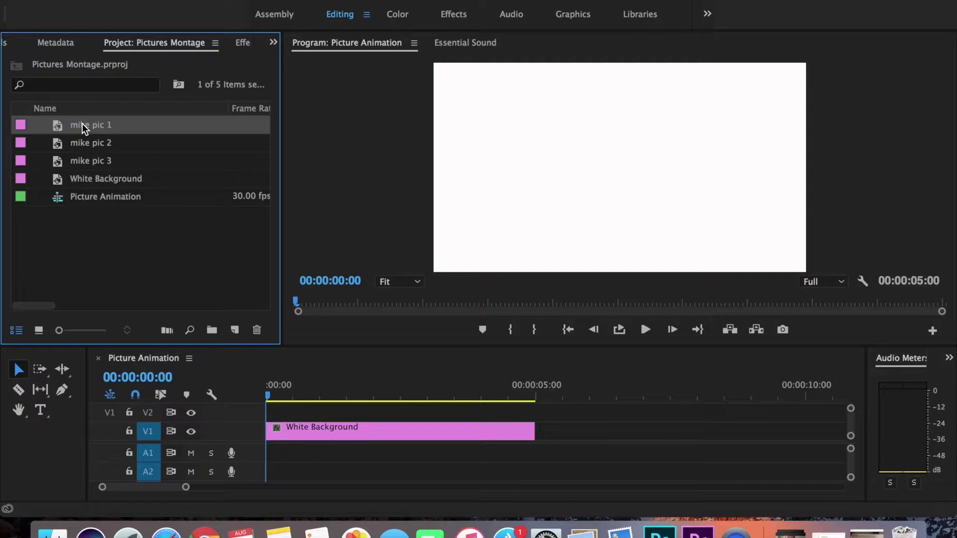
{"action": "left_click_drag", "start_coordinate": [82, 123], "coordinate": [225, 391]}
{"action": "left_click", "coordinate": [273, 396]}
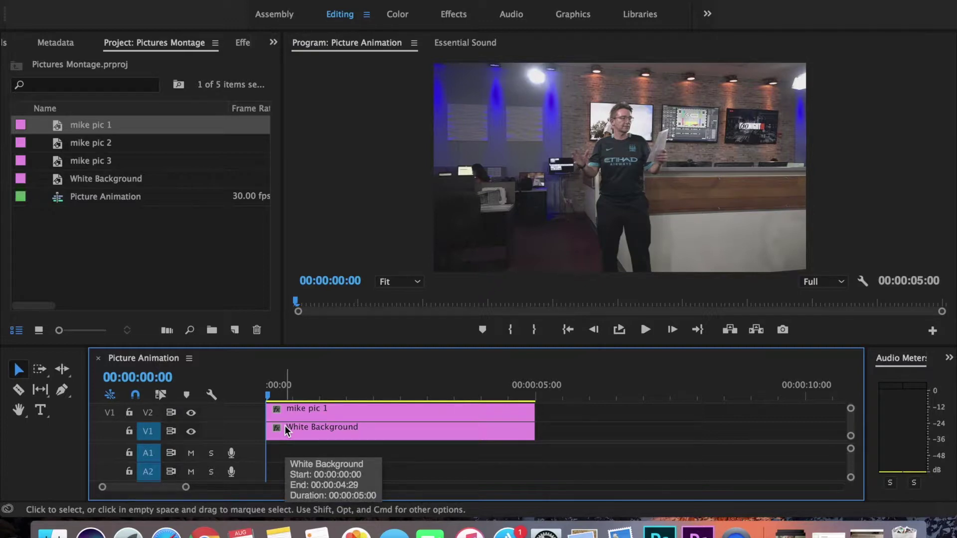
Enable Position and Rotation keyframing on the V2 picture clip, adding keyframes at 00:00:01:00.
{"action": "left_click_drag", "start_coordinate": [270, 395], "coordinate": [319, 404]}
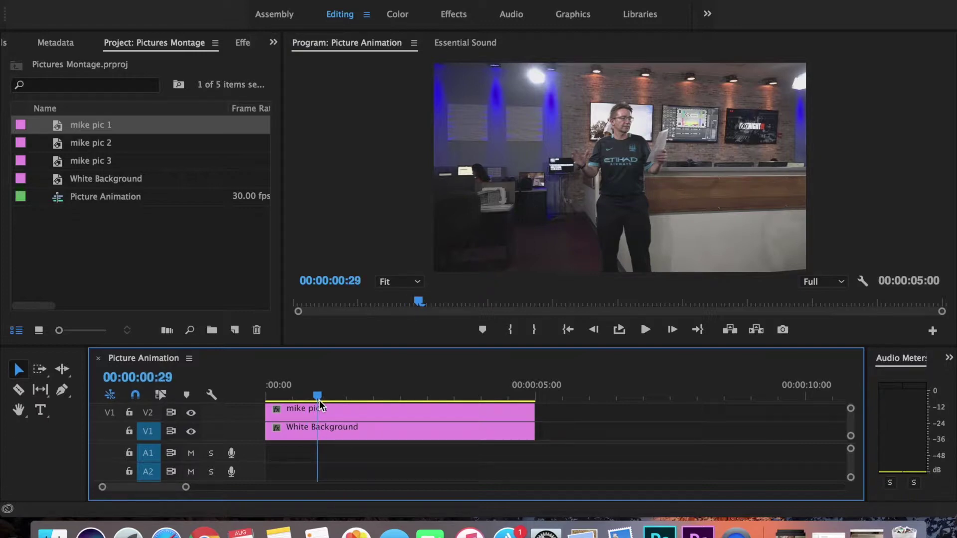
{"action": "key", "text": "Right"}
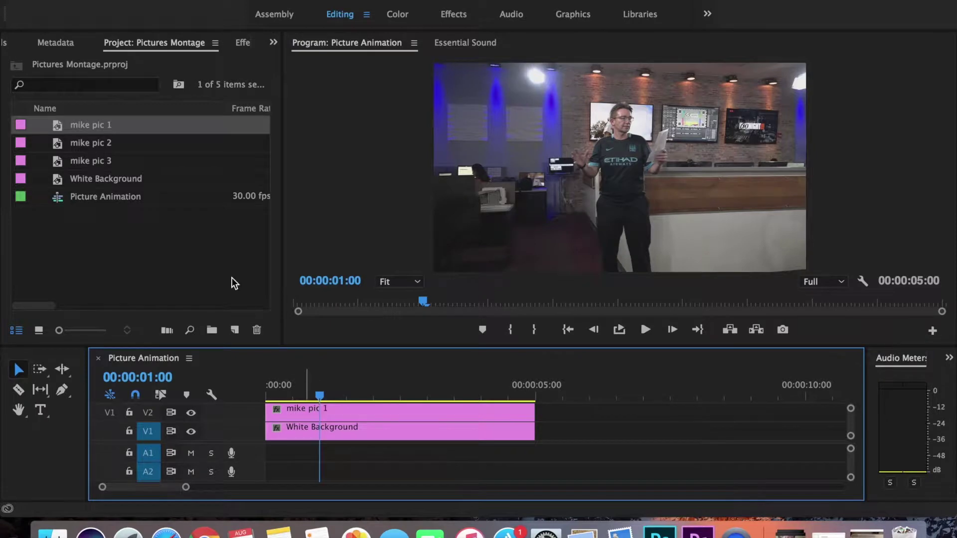
{"action": "left_click", "coordinate": [273, 43]}
{"action": "left_click", "coordinate": [277, 61]}
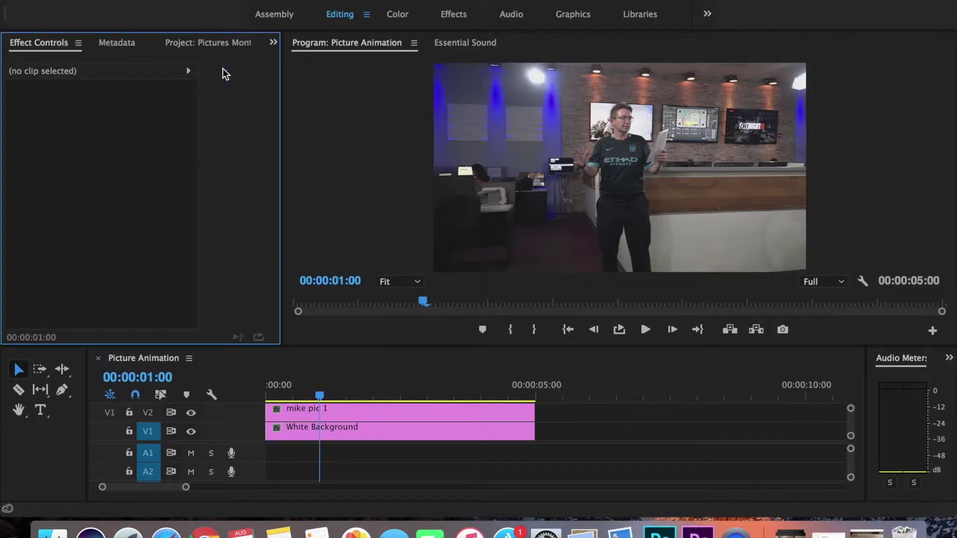
{"action": "left_click", "coordinate": [294, 415]}
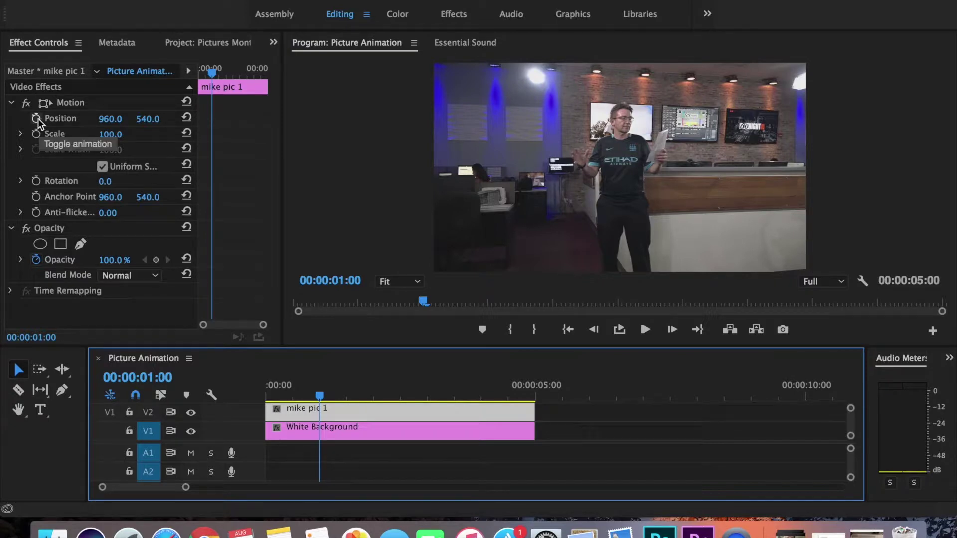
{"action": "left_click", "coordinate": [37, 118]}
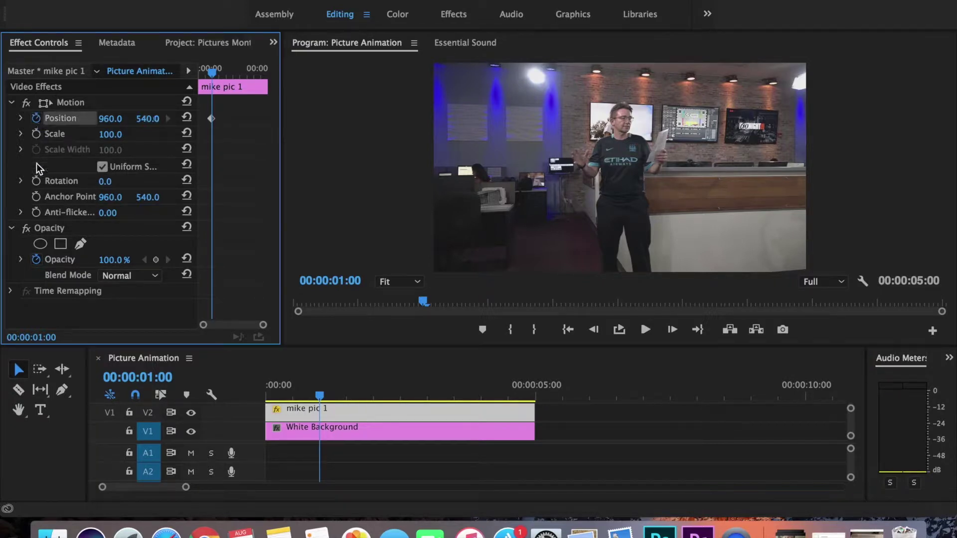
{"action": "left_click", "coordinate": [36, 181]}
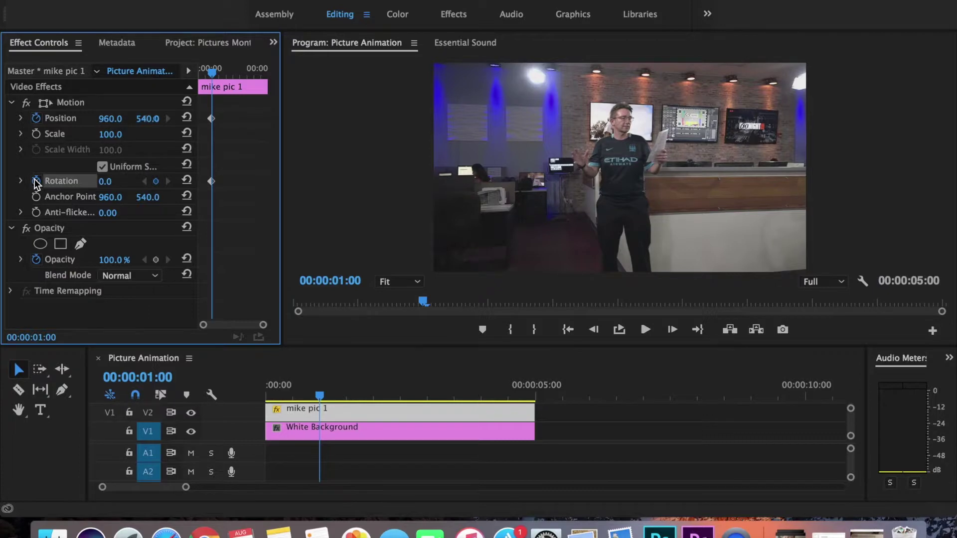
{"action": "left_click_drag", "start_coordinate": [282, 150], "coordinate": [362, 154]}
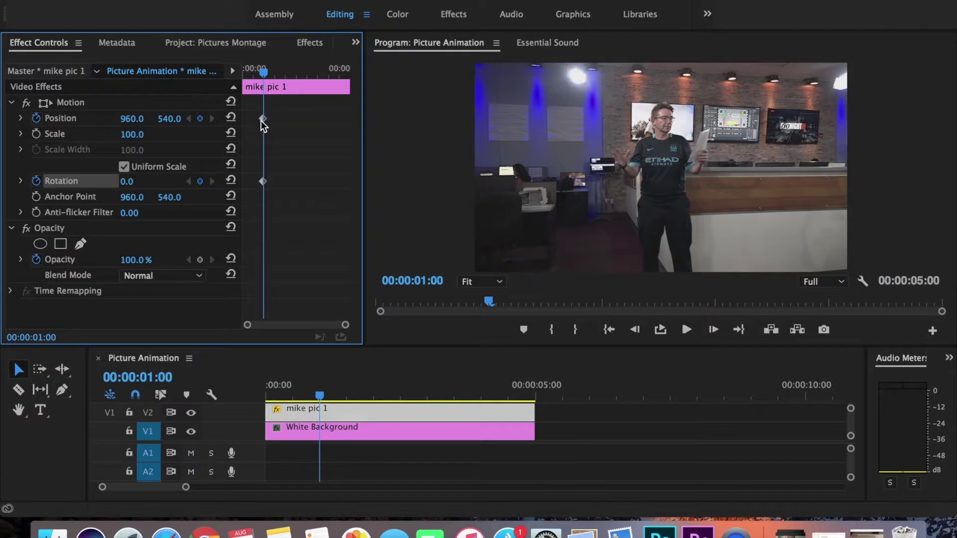
At 00:00:00:00, keyframe the picture off-screen with Position 2368, -553 and Rotation 12°.
{"action": "left_click_drag", "start_coordinate": [263, 73], "coordinate": [229, 70]}
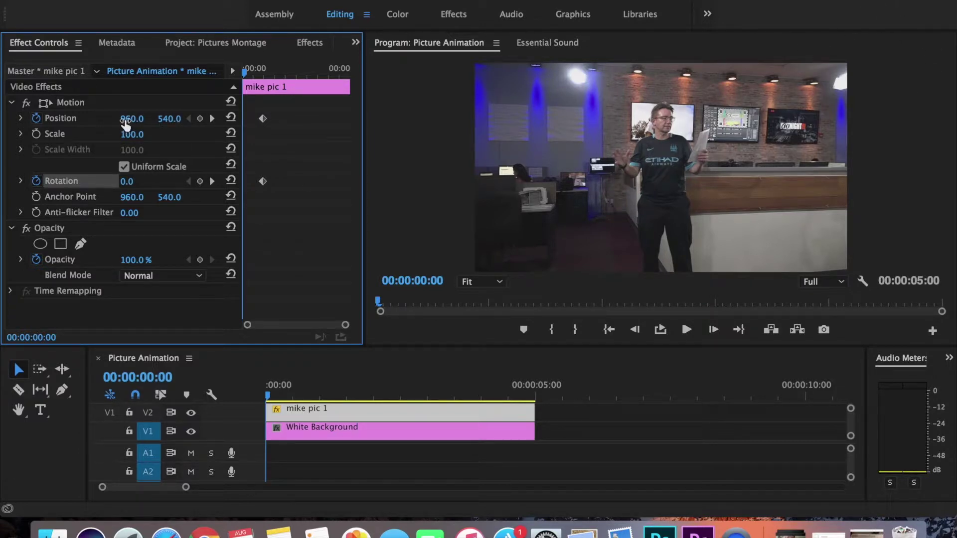
{"action": "left_click_drag", "start_coordinate": [132, 119], "coordinate": [174, 120]}
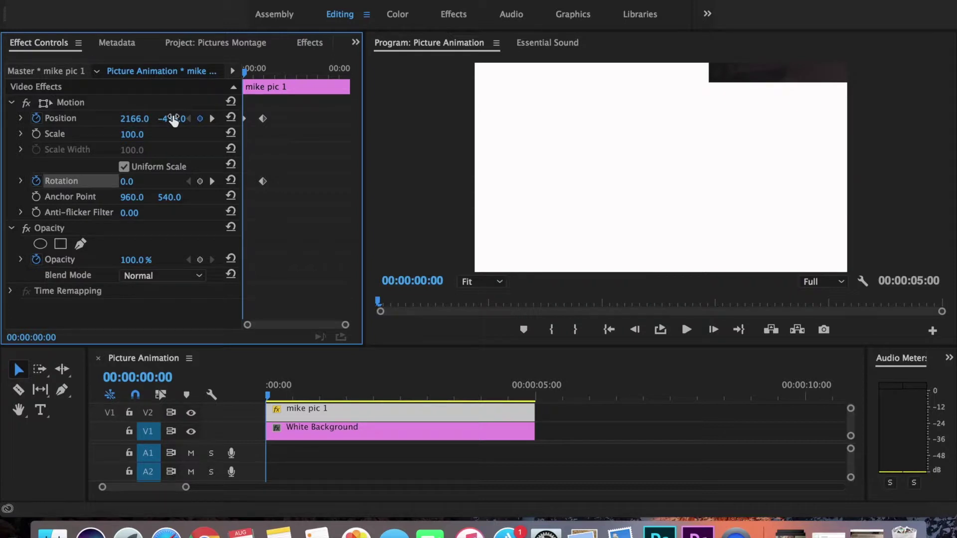
{"action": "left_click", "coordinate": [500, 283]}
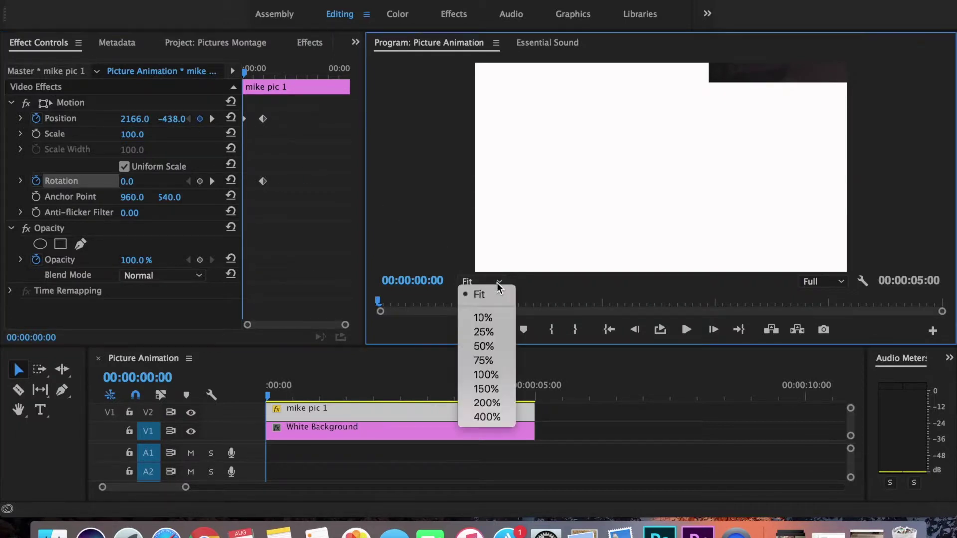
{"action": "left_click", "coordinate": [484, 332]}
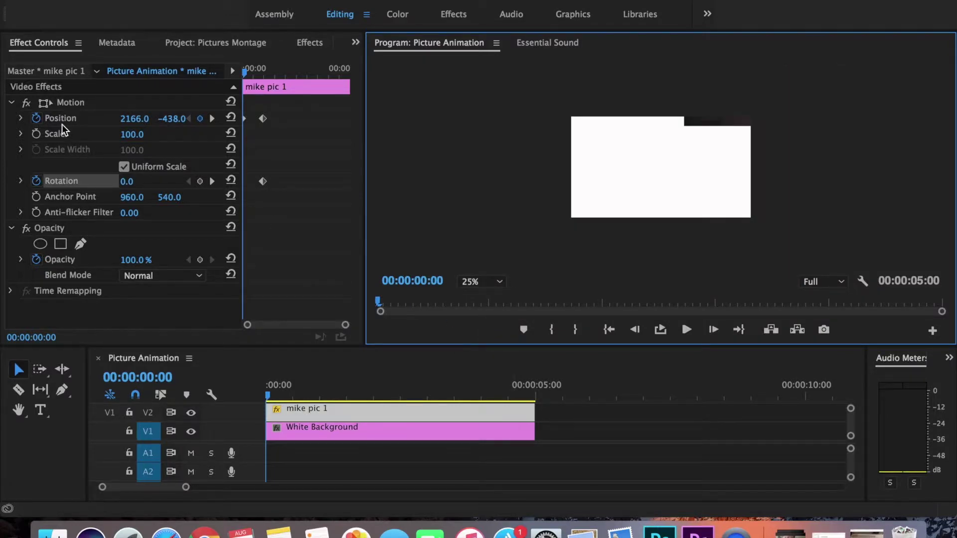
{"action": "left_click", "coordinate": [62, 120]}
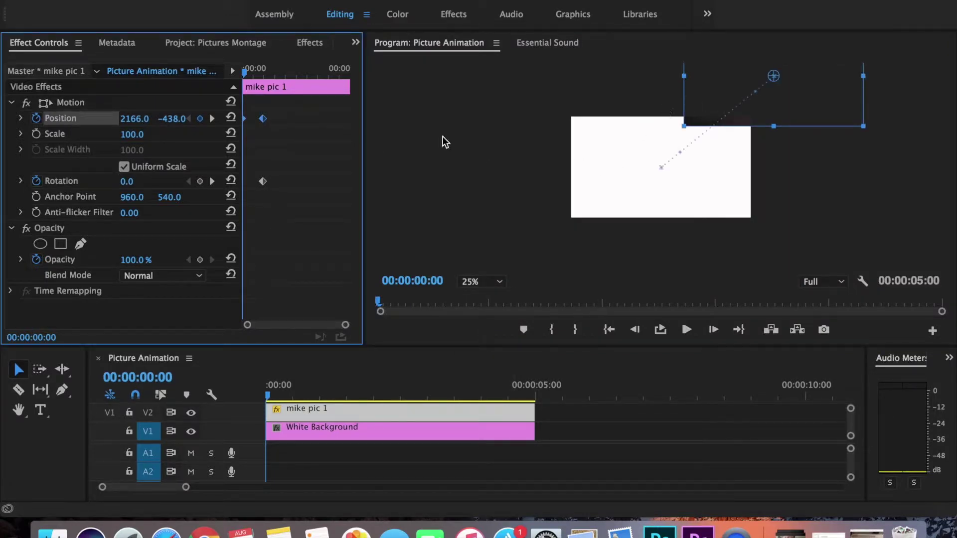
{"action": "left_click", "coordinate": [495, 282]}
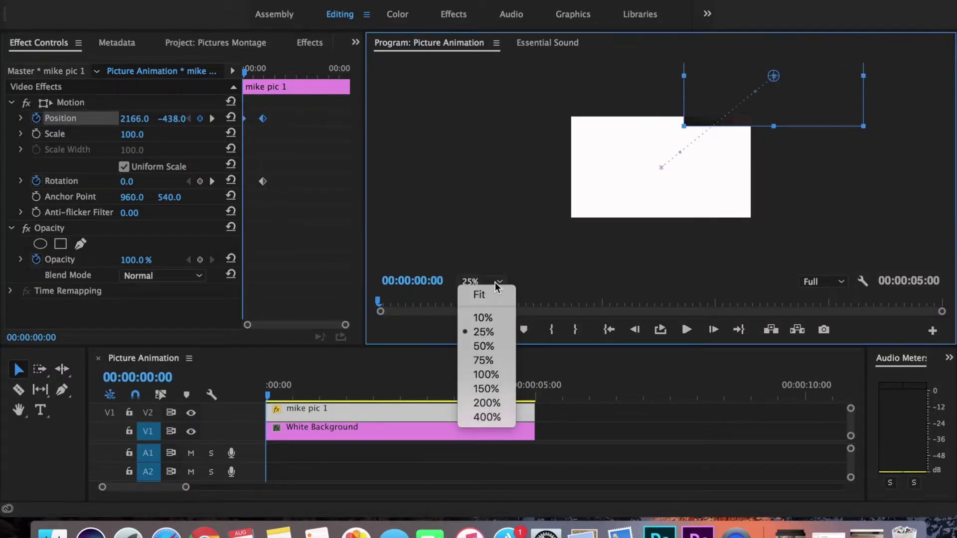
{"action": "left_click", "coordinate": [482, 318]}
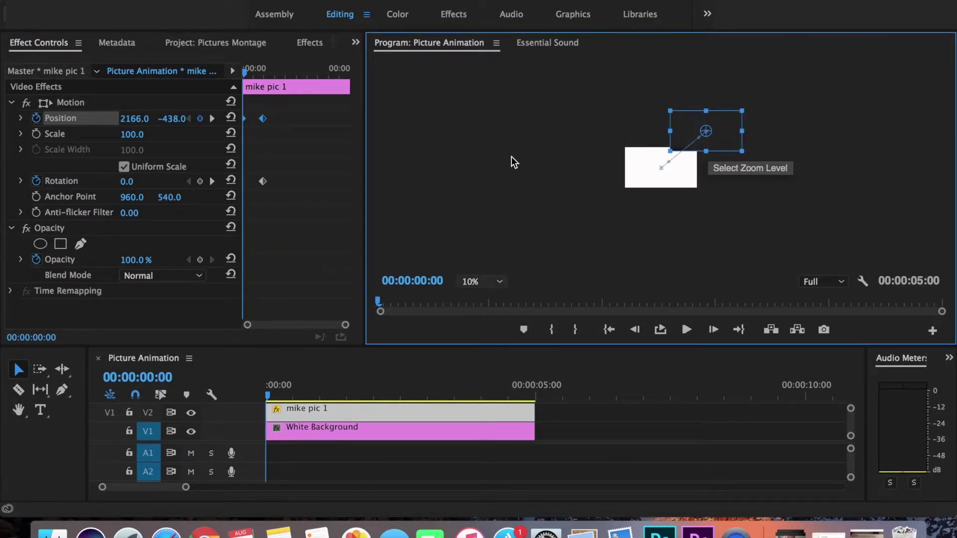
{"action": "left_click_drag", "start_coordinate": [167, 119], "coordinate": [227, 119]}
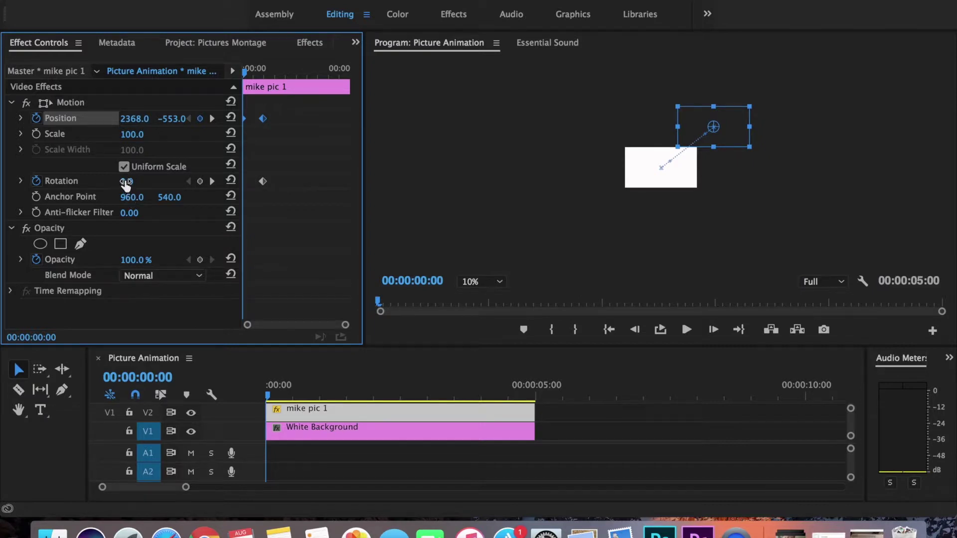
{"action": "left_click_drag", "start_coordinate": [127, 181], "coordinate": [131, 181]}
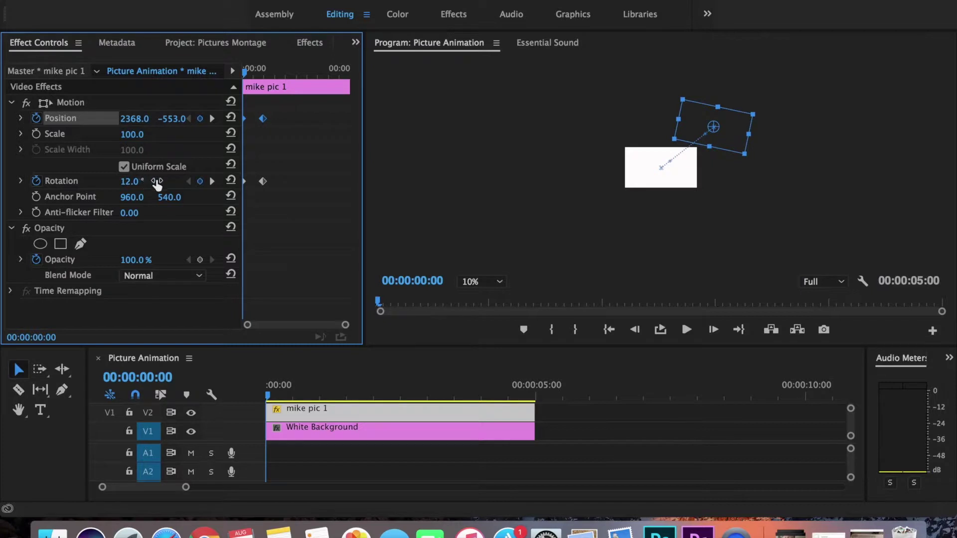
Play the sequence from the start several times at 25% preview zoom to check the picture's slide-in and rotation.
{"action": "left_click", "coordinate": [486, 283]}
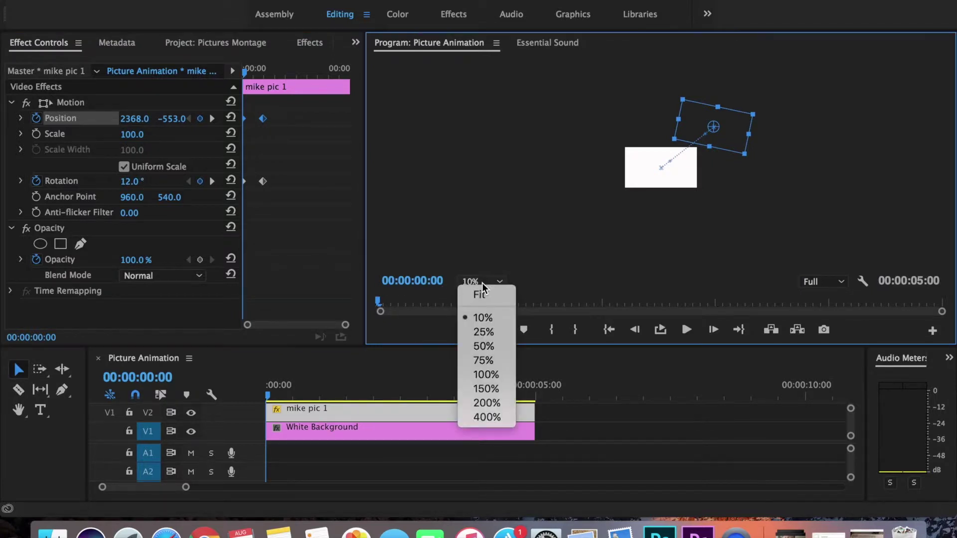
{"action": "left_click", "coordinate": [482, 333]}
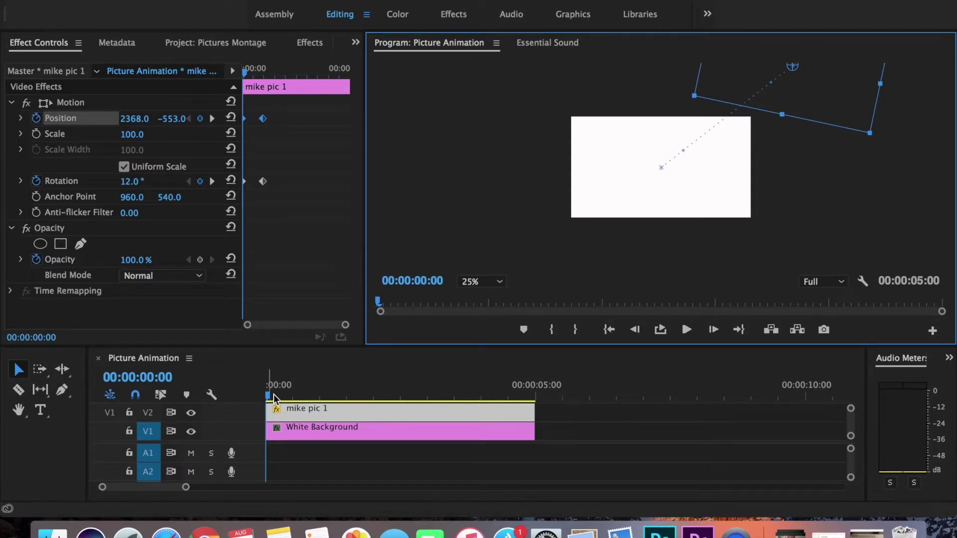
{"action": "key", "text": "space"}
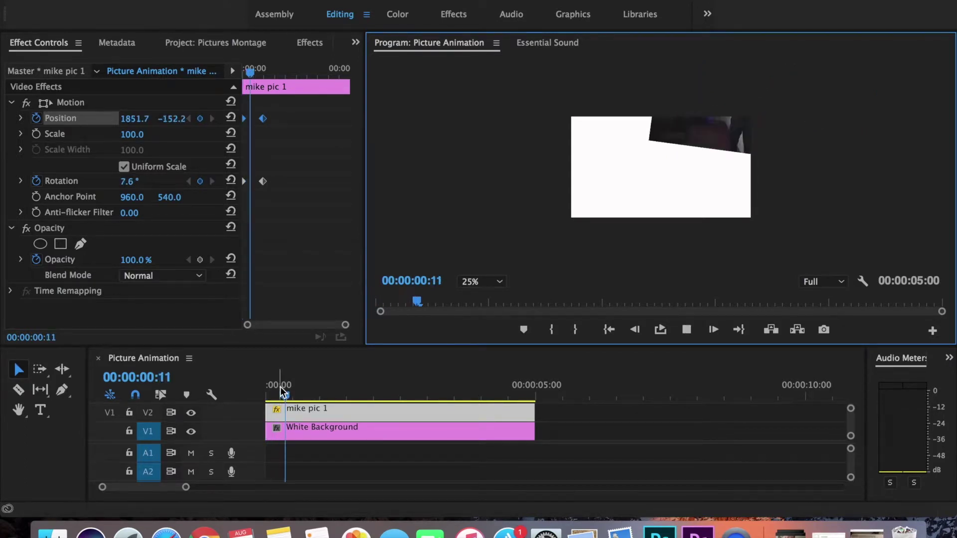
{"action": "key", "text": "space"}
{"action": "left_click_drag", "start_coordinate": [356, 396], "coordinate": [181, 384]}
{"action": "key", "text": "space"}
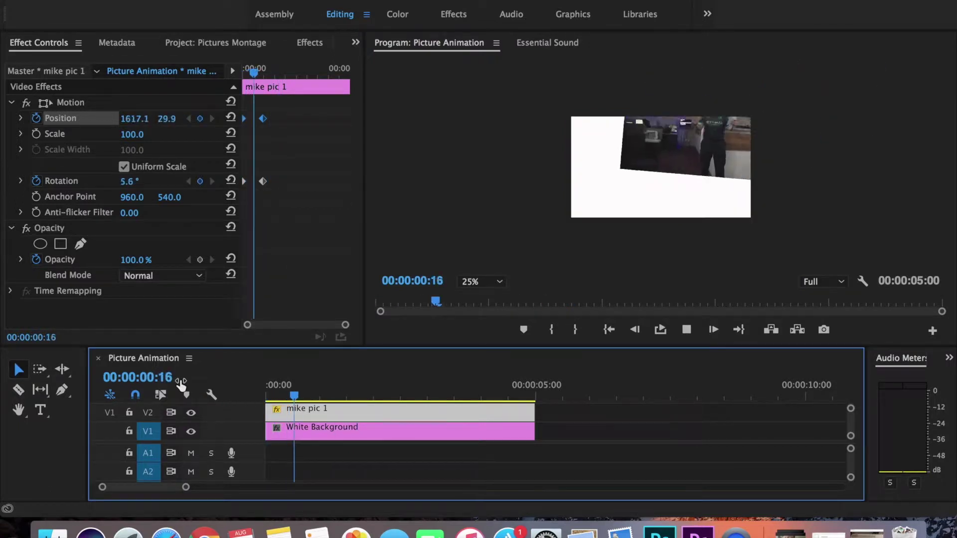
{"action": "key", "text": "space"}
{"action": "left_click_drag", "start_coordinate": [335, 394], "coordinate": [226, 384]}
{"action": "key", "text": "space"}
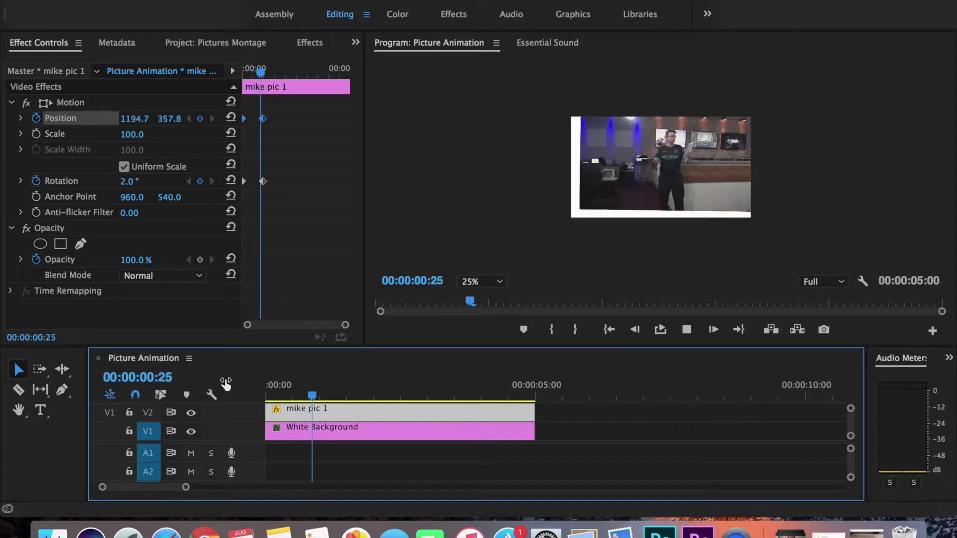
{"action": "key", "text": "space"}
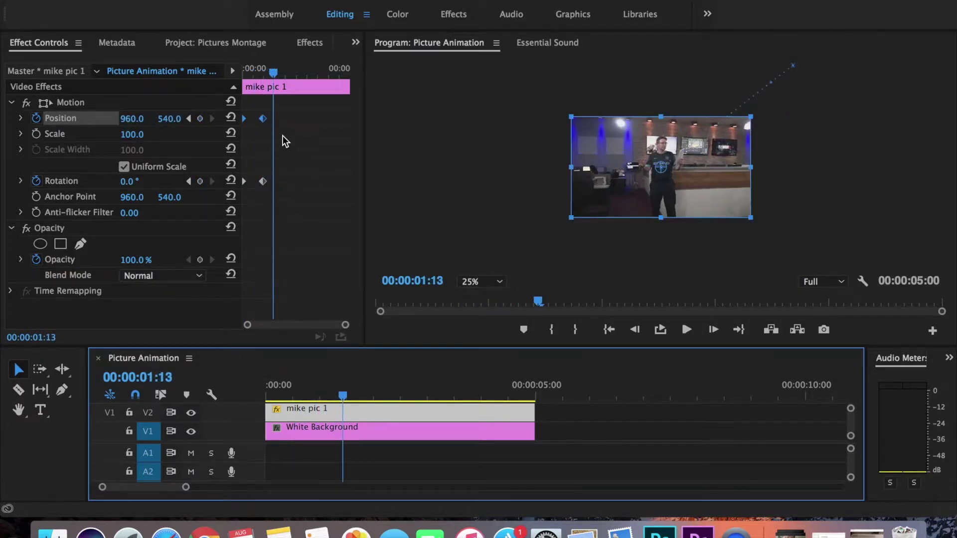
Move the first picture's ending Position and Rotation keyframes earlier, to 00:00:00:19, and play back the slide-in from the start.
{"action": "left_click", "coordinate": [291, 103]}
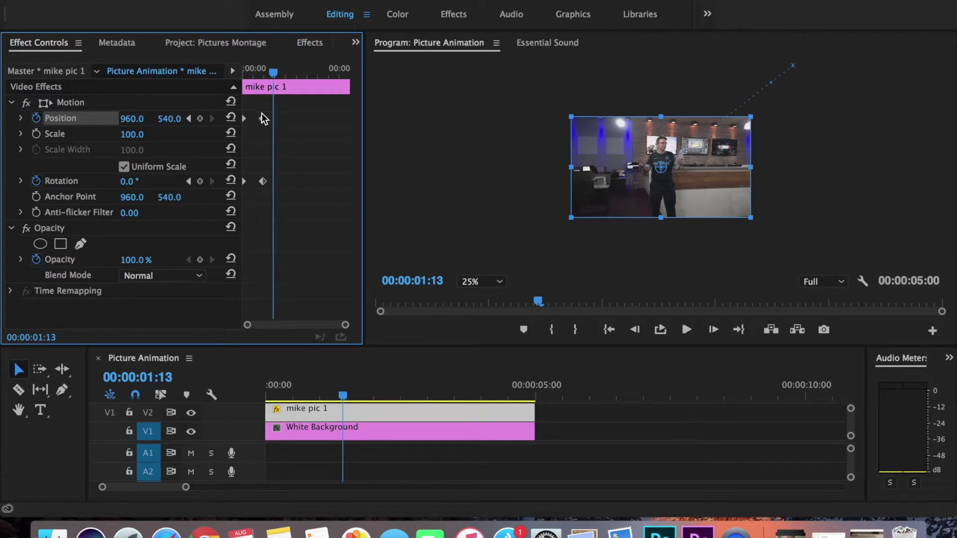
{"action": "left_click_drag", "start_coordinate": [257, 110], "coordinate": [273, 208]}
{"action": "left_click_drag", "start_coordinate": [263, 118], "coordinate": [257, 120]}
{"action": "left_click_drag", "start_coordinate": [273, 74], "coordinate": [199, 71]}
{"action": "key", "text": "space"}
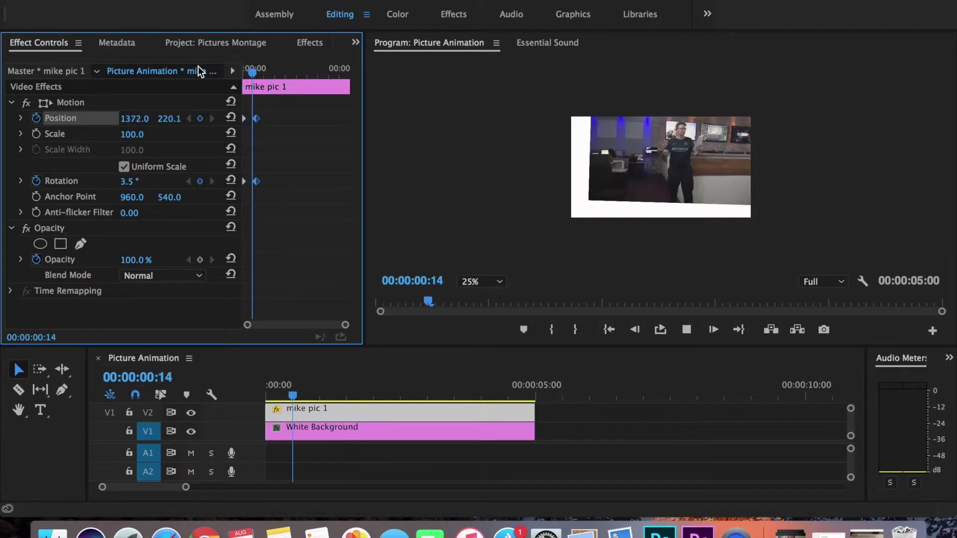
{"action": "key", "text": "space"}
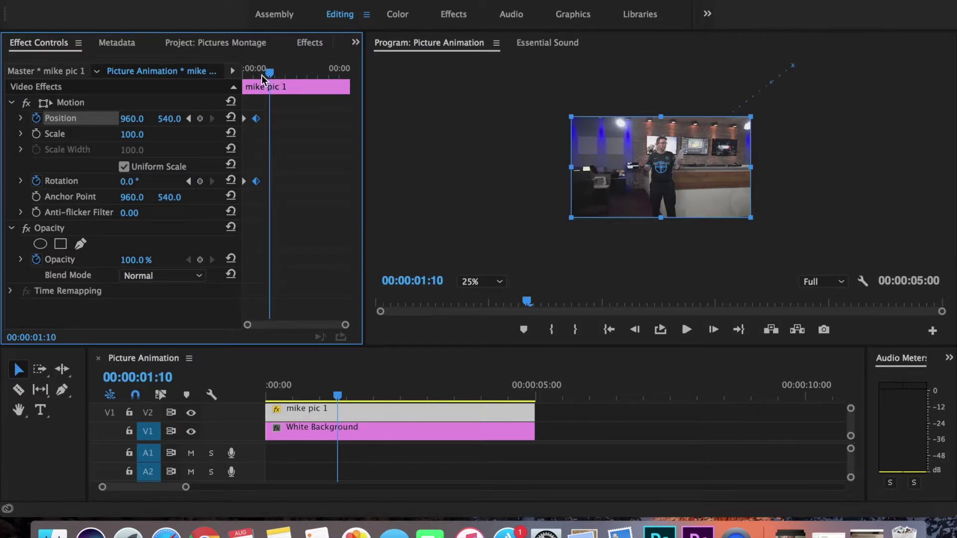
{"action": "left_click_drag", "start_coordinate": [262, 74], "coordinate": [209, 75]}
{"action": "key", "text": "space"}
{"action": "key", "text": "space"}
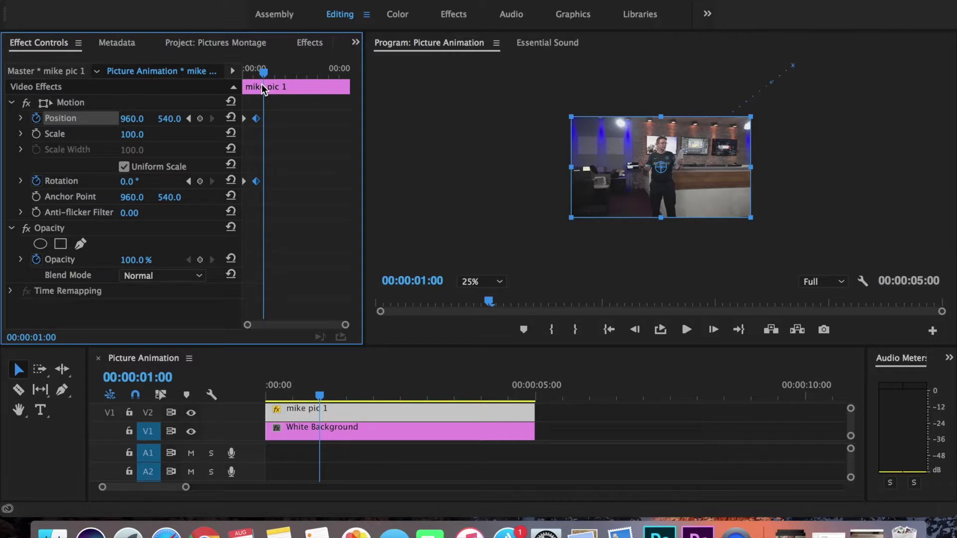
Apply Ease In temporal interpolation to the first picture's ending Position and Rotation keyframes.
{"action": "right_click", "coordinate": [260, 119]}
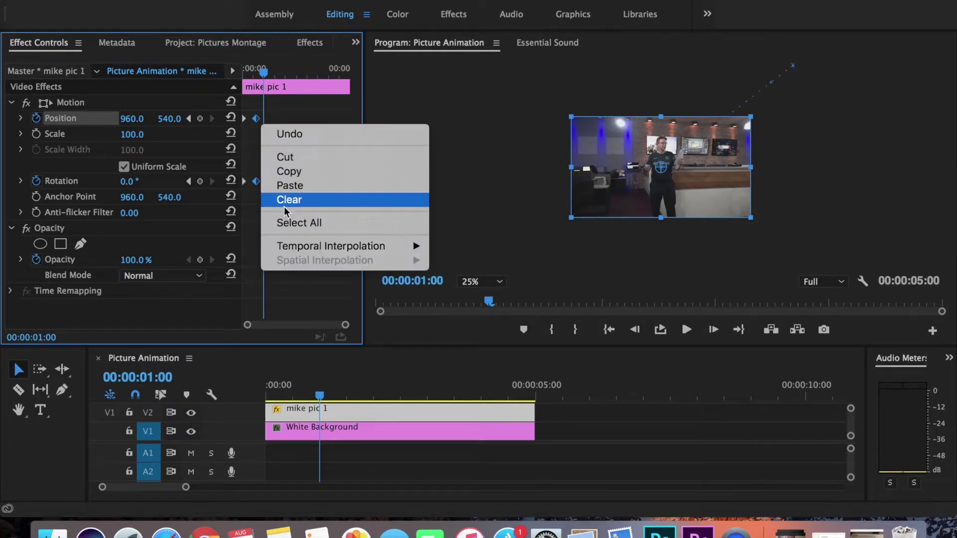
{"action": "mouse_move", "coordinate": [295, 251]}
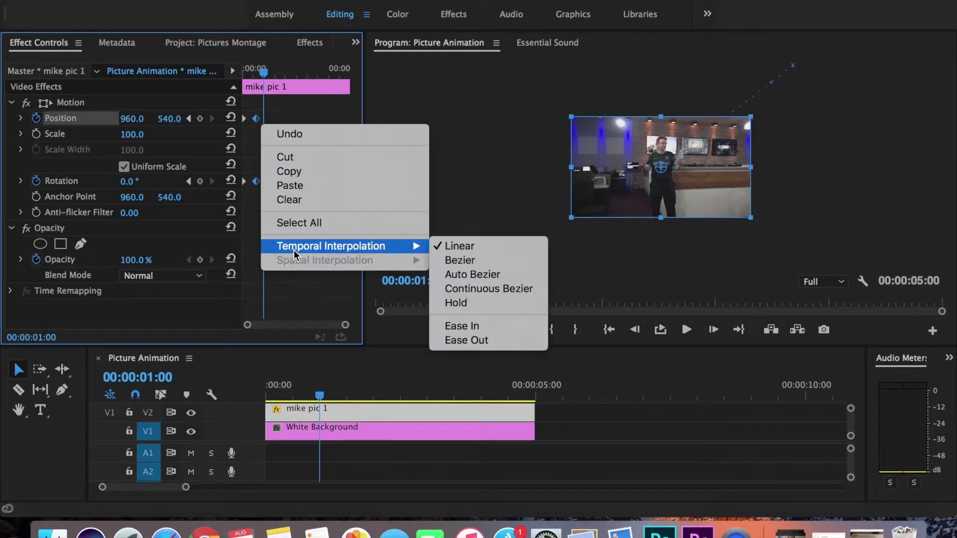
{"action": "left_click", "coordinate": [463, 327]}
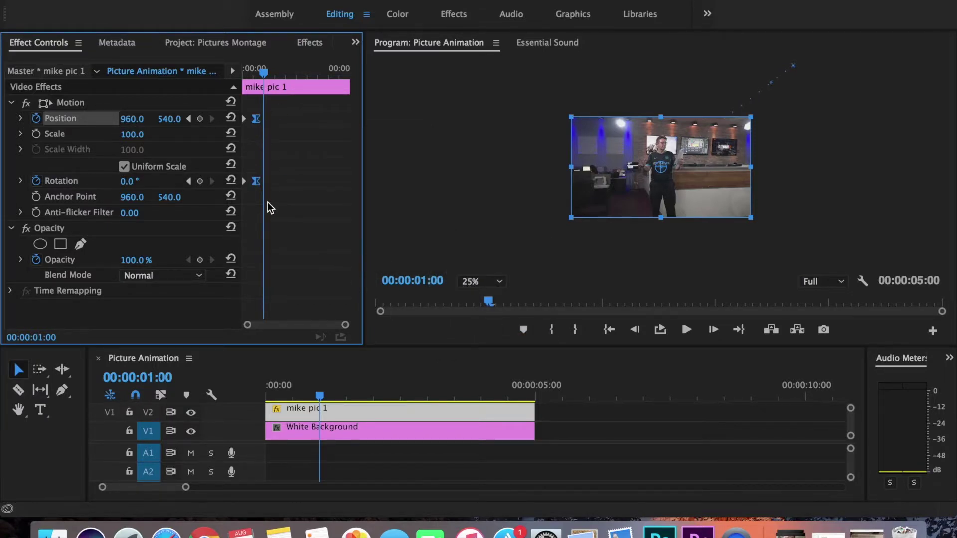
Play the sequence from the start several times to check the eased slide-in, and return the playhead to 00:00:00:00.
{"action": "left_click_drag", "start_coordinate": [264, 72], "coordinate": [206, 73]}
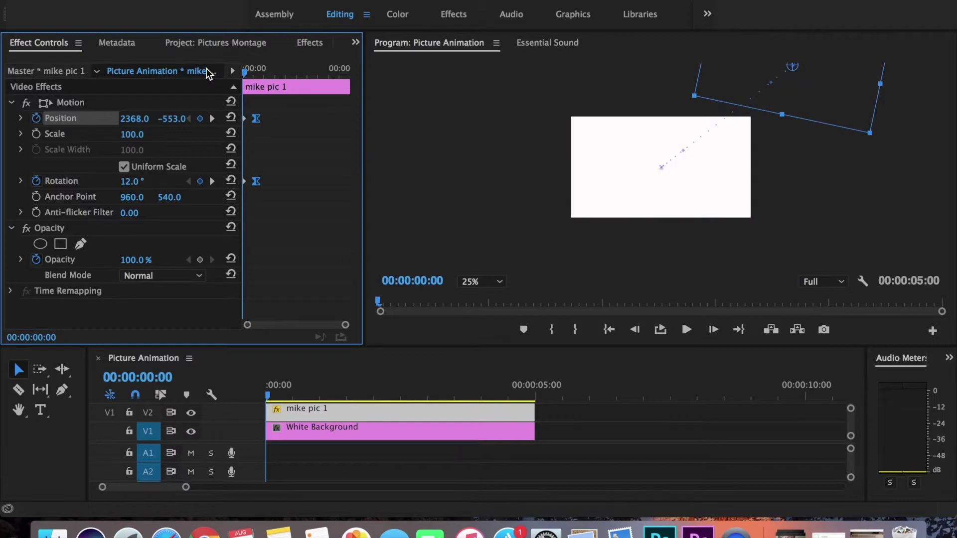
{"action": "key", "text": "space"}
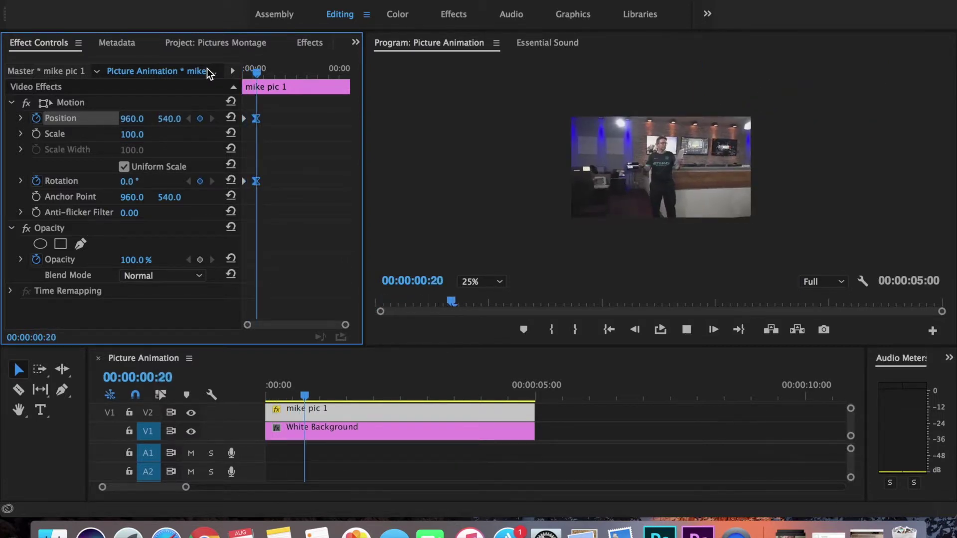
{"action": "left_click_drag", "start_coordinate": [268, 72], "coordinate": [221, 70]}
{"action": "key", "text": "space"}
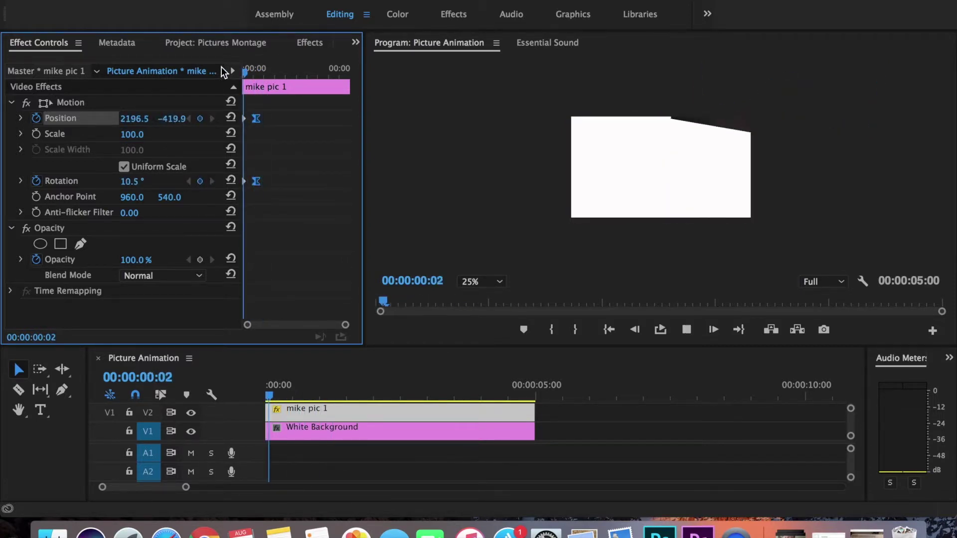
{"action": "key", "text": "space"}
{"action": "left_click_drag", "start_coordinate": [270, 71], "coordinate": [199, 64]}
{"action": "key", "text": "space"}
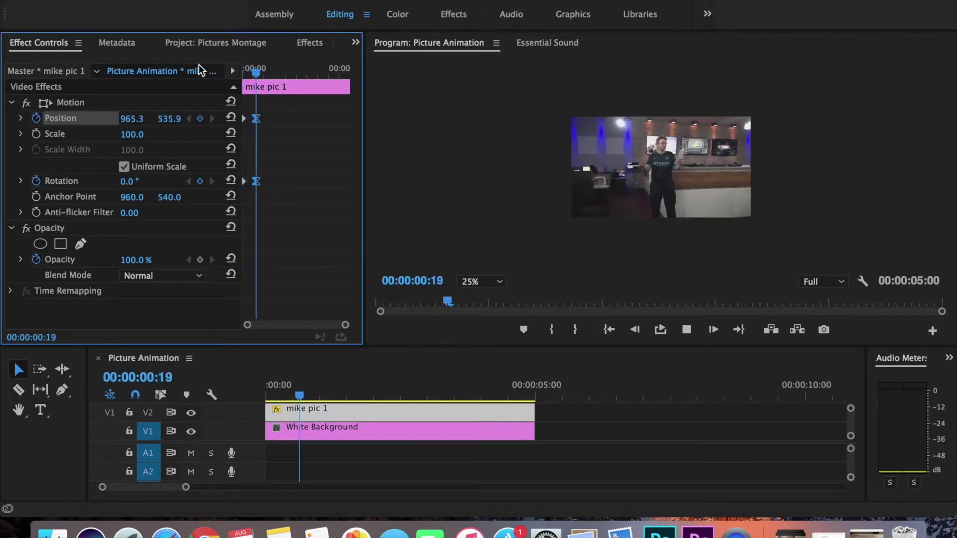
{"action": "left_click_drag", "start_coordinate": [271, 73], "coordinate": [223, 73]}
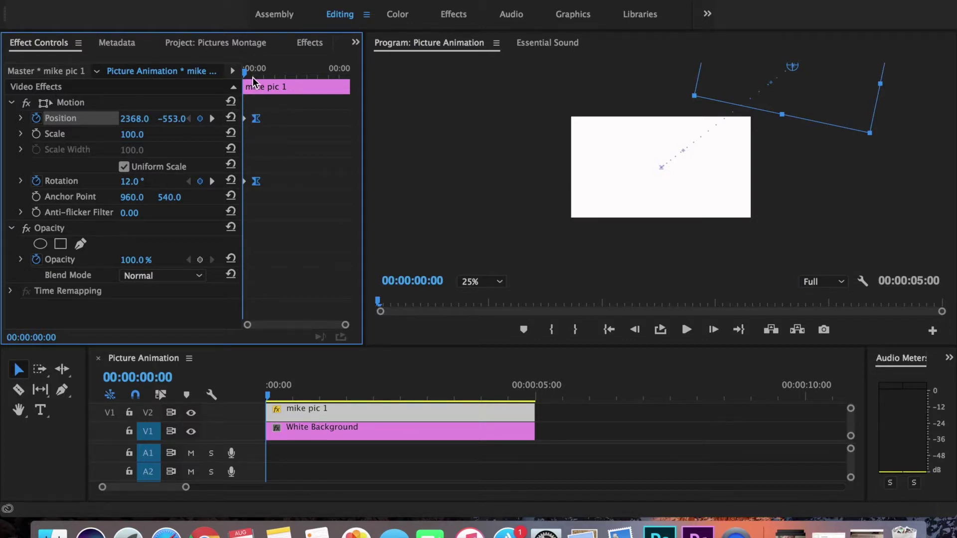
Step between the first picture's keyframes and park the playhead on its ending keyframe at 00:00:00:19.
{"action": "mouse_move", "coordinate": [248, 76]}
{"action": "left_mouse_down"}
{"action": "mouse_move", "coordinate": [261, 78]}
{"action": "mouse_move", "coordinate": [236, 76]}
{"action": "left_mouse_up"}
{"action": "left_click", "coordinate": [212, 118]}
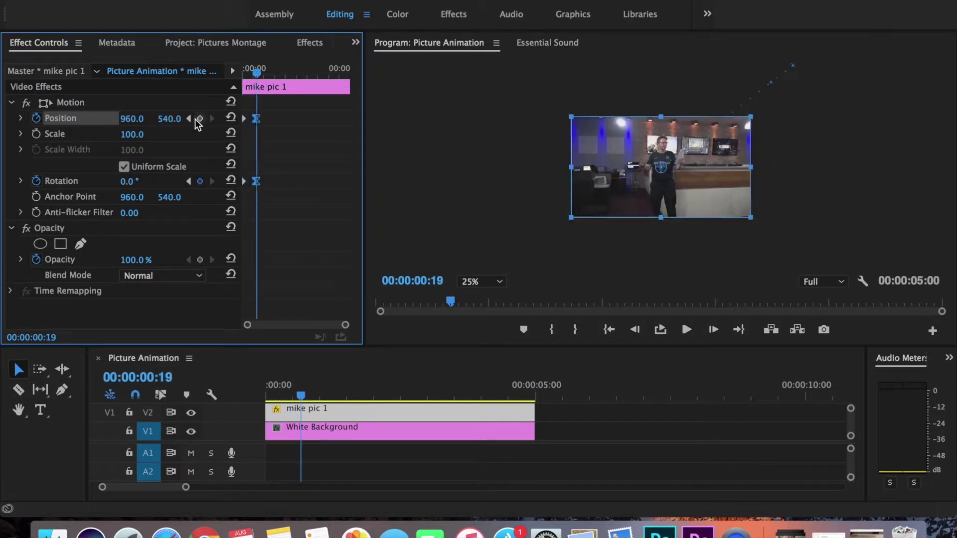
{"action": "left_click", "coordinate": [184, 119]}
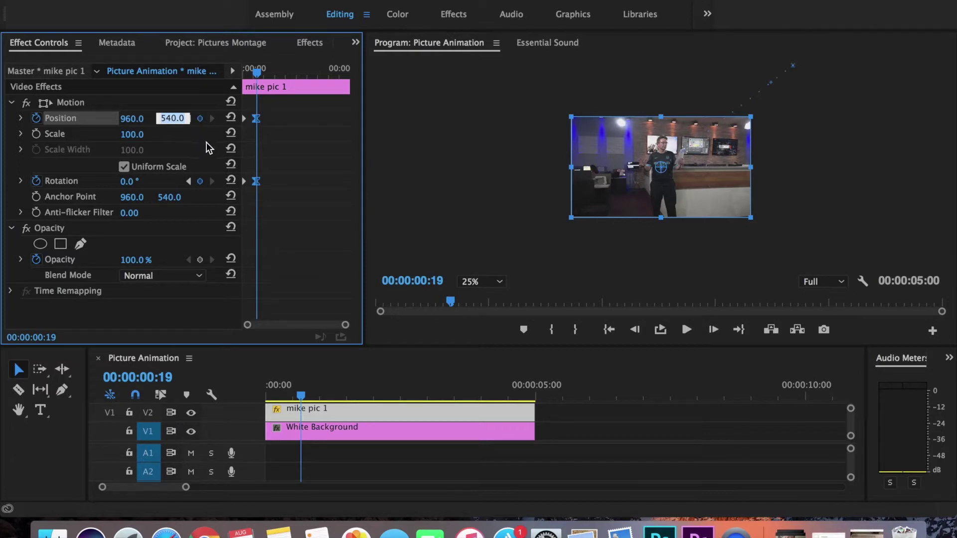
{"action": "left_click", "coordinate": [189, 182]}
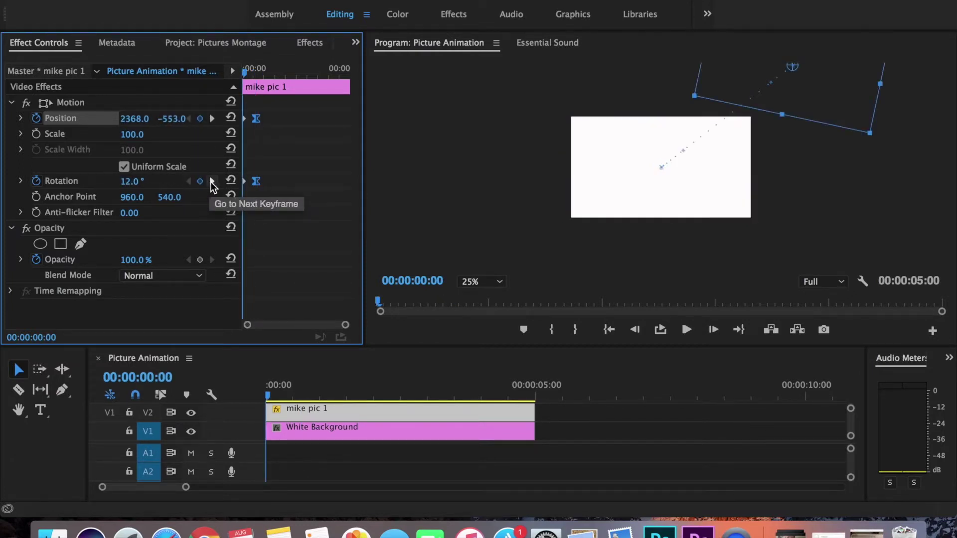
{"action": "left_click", "coordinate": [212, 182]}
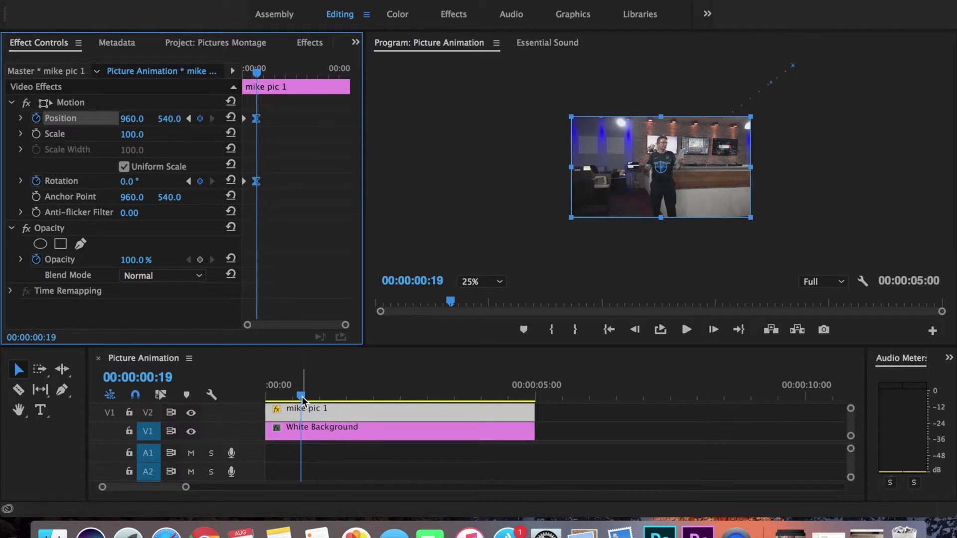
Enlarge the timeline to reveal track V3 and place the second picture on it, starting at 00:00:00:00.
{"action": "left_click", "coordinate": [234, 50]}
{"action": "left_click", "coordinate": [96, 150]}
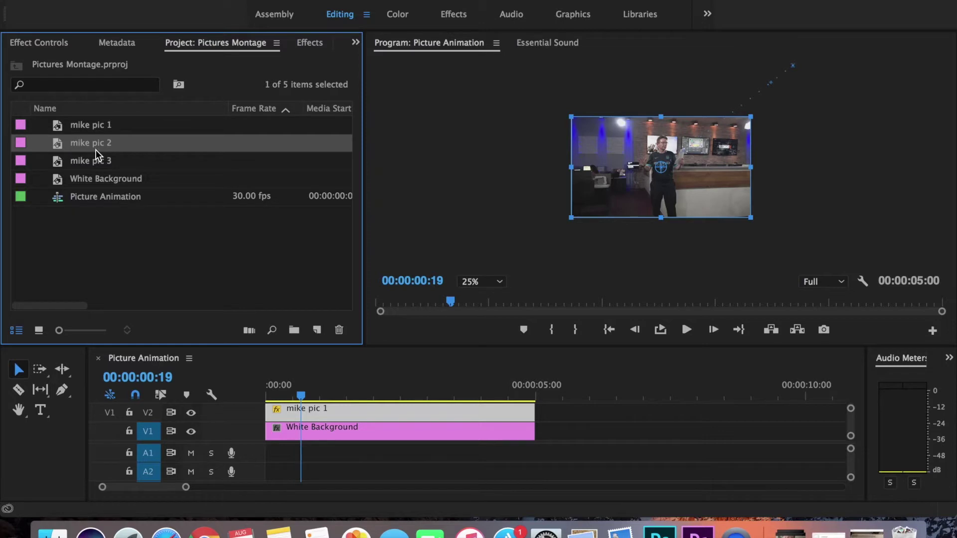
{"action": "left_click_drag", "start_coordinate": [95, 146], "coordinate": [93, 126]}
{"action": "left_click_drag", "start_coordinate": [642, 351], "coordinate": [635, 284]}
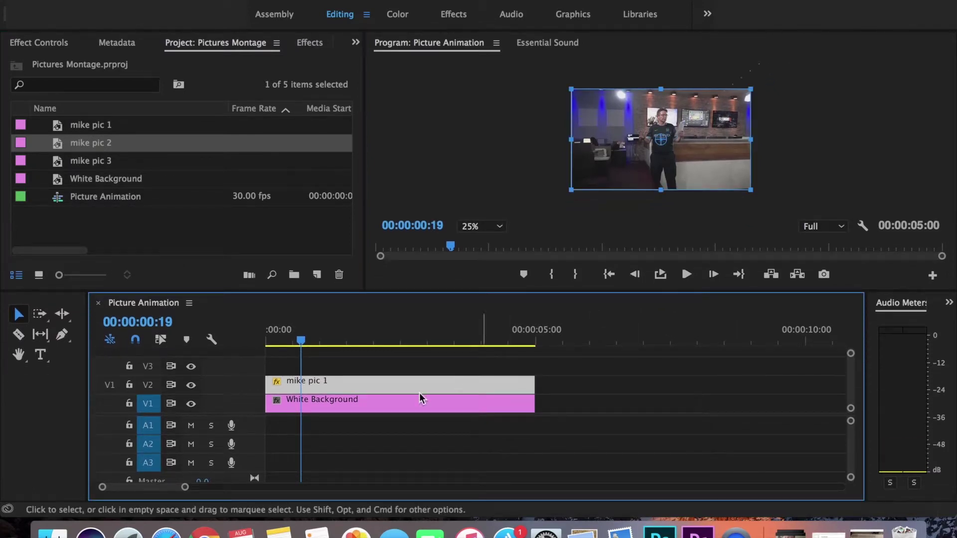
{"action": "left_click", "coordinate": [93, 143]}
{"action": "left_click_drag", "start_coordinate": [293, 335], "coordinate": [250, 365]}
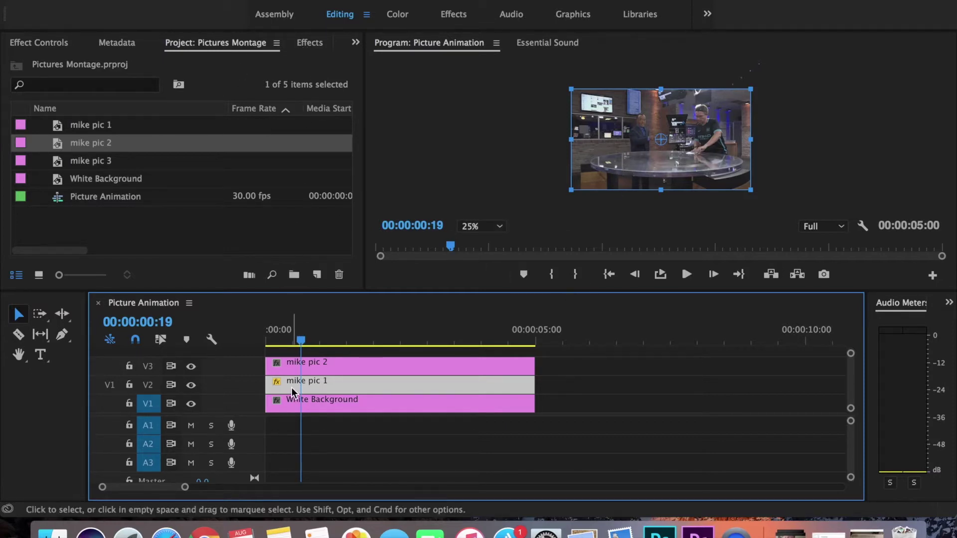
Copy the first picture's Position and Rotation keyframes and paste them onto the second picture at 00:00:00:19.
{"action": "left_click", "coordinate": [59, 43]}
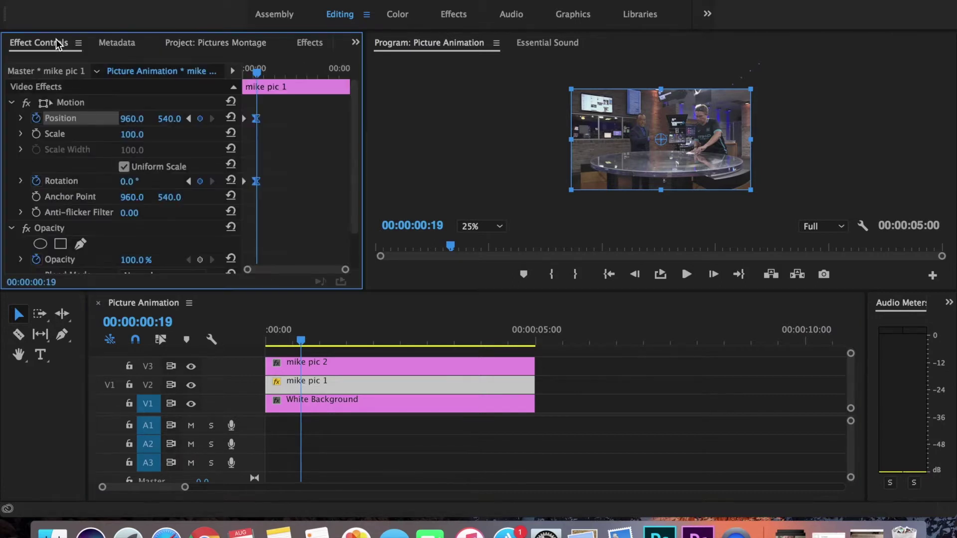
{"action": "left_click_drag", "start_coordinate": [274, 203], "coordinate": [231, 103]}
{"action": "left_click", "coordinate": [343, 369]}
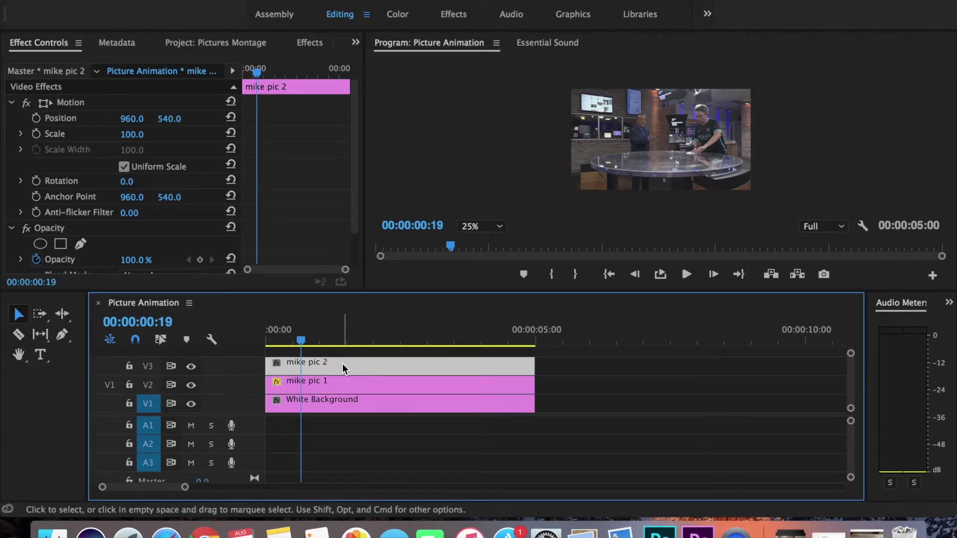
{"action": "left_click", "coordinate": [145, 40]}
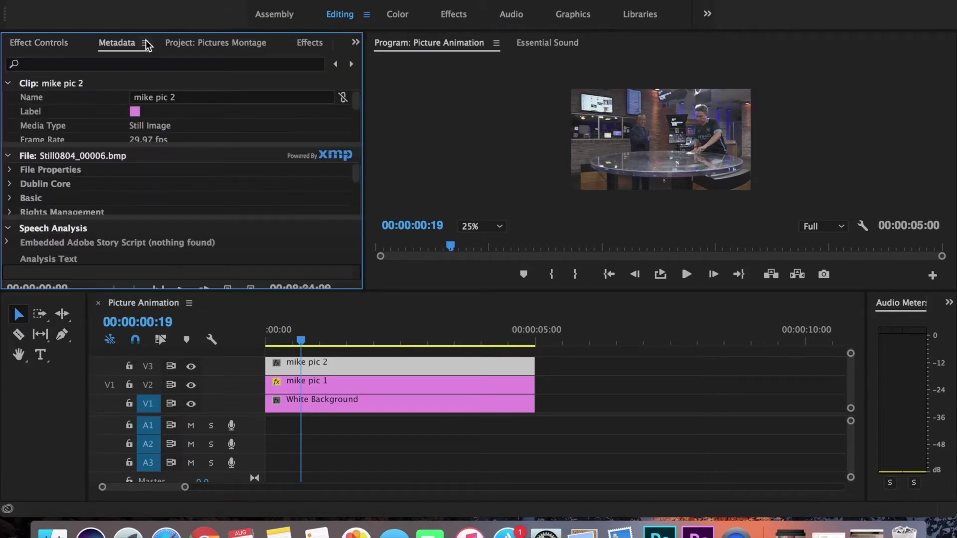
{"action": "left_click", "coordinate": [356, 42]}
{"action": "left_click", "coordinate": [394, 61]}
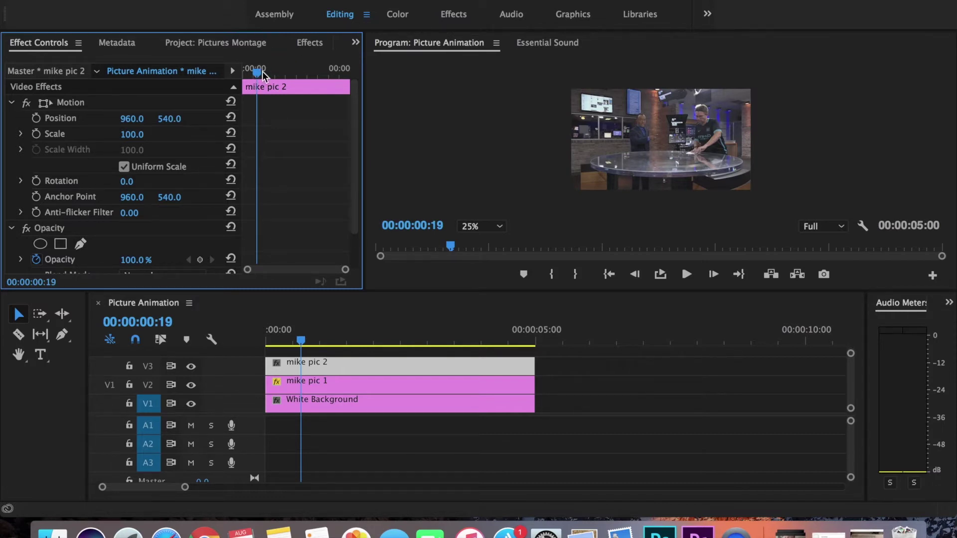
{"action": "key", "text": "super+v"}
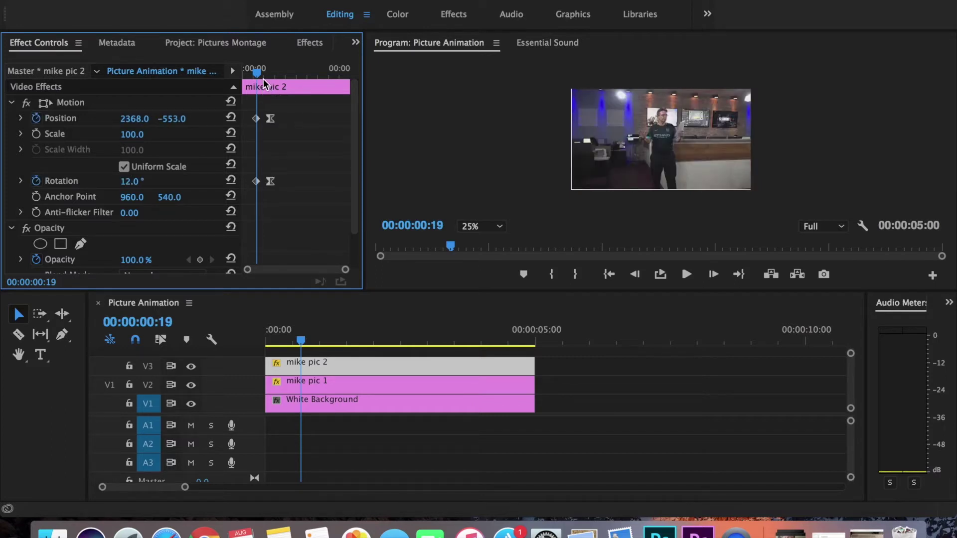
Play the two-picture animation from the start, and park the playhead on the second picture's ending keyframe at 00:00:01:09.
{"action": "left_click_drag", "start_coordinate": [252, 70], "coordinate": [227, 70]}
{"action": "key", "text": "space"}
{"action": "key", "text": "space"}
{"action": "left_click_drag", "start_coordinate": [282, 71], "coordinate": [132, 82]}
{"action": "key", "text": "space"}
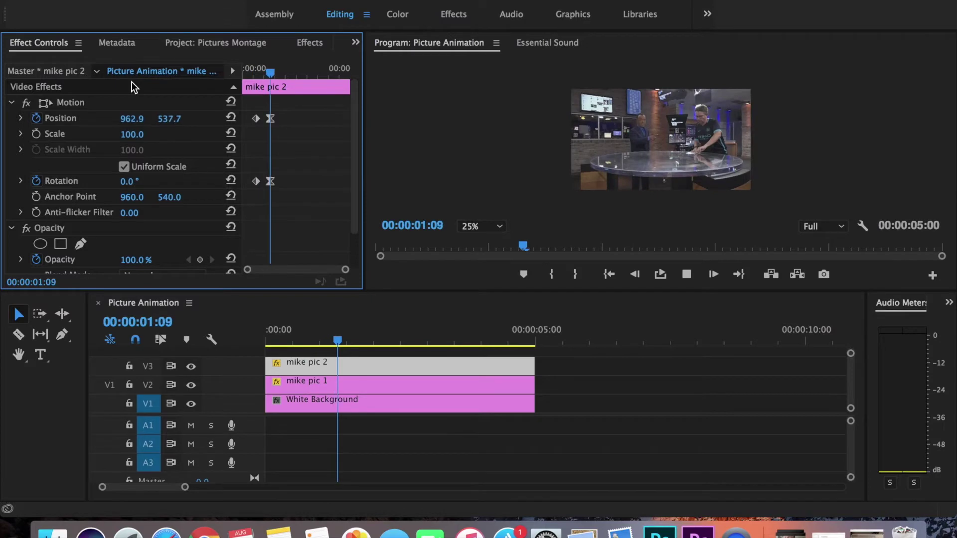
{"action": "key", "text": "space"}
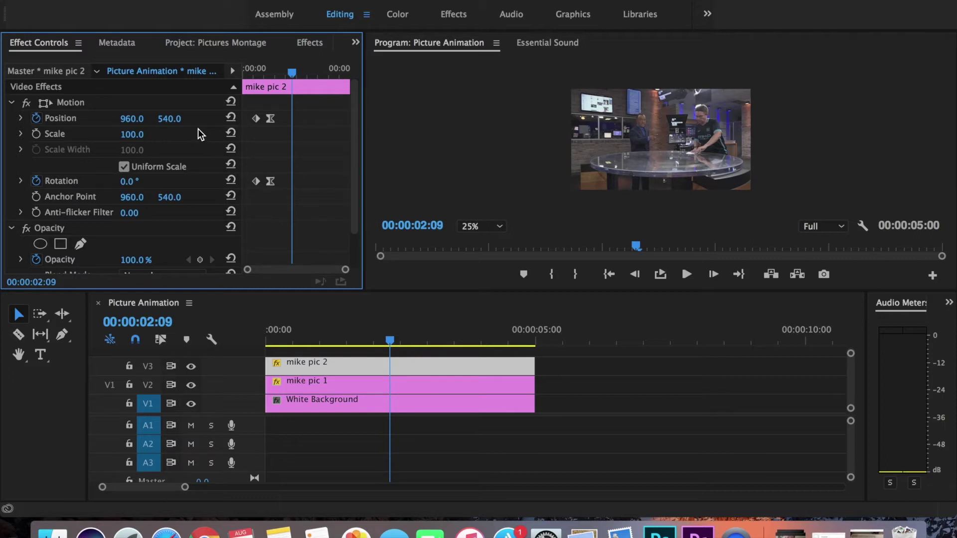
{"action": "left_click_drag", "start_coordinate": [243, 108], "coordinate": [255, 108]}
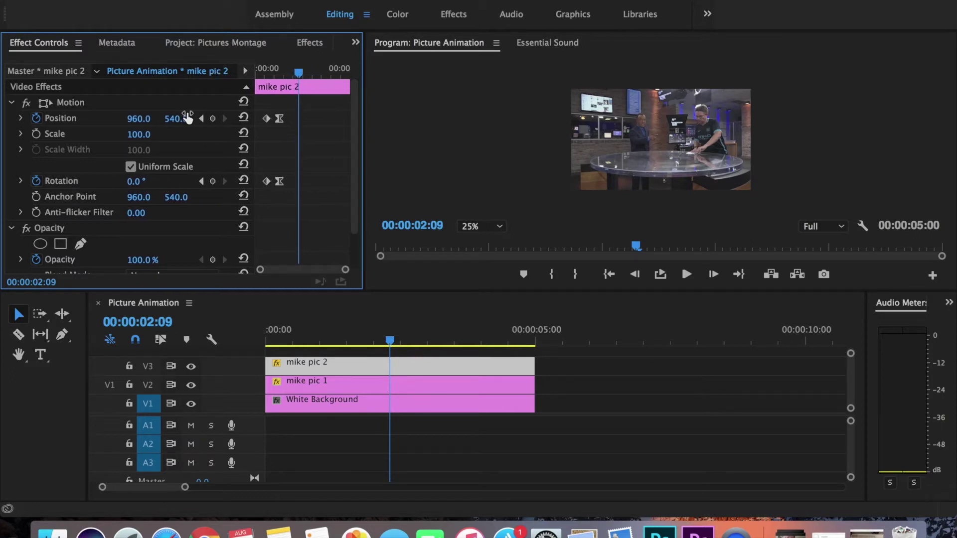
{"action": "left_click", "coordinate": [201, 119]}
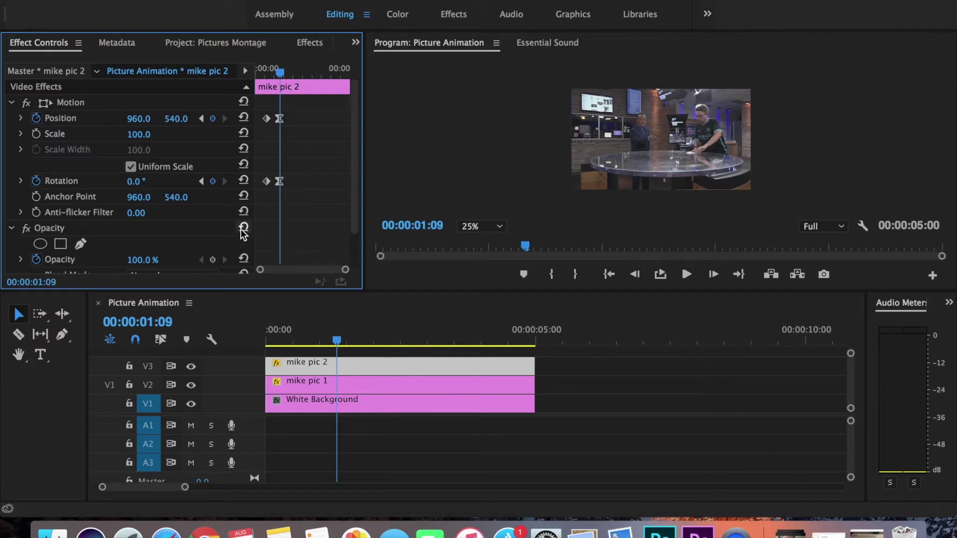
Add video track V4 and place the third picture on it, starting at 00:00:00:00.
{"action": "left_click", "coordinate": [233, 371]}
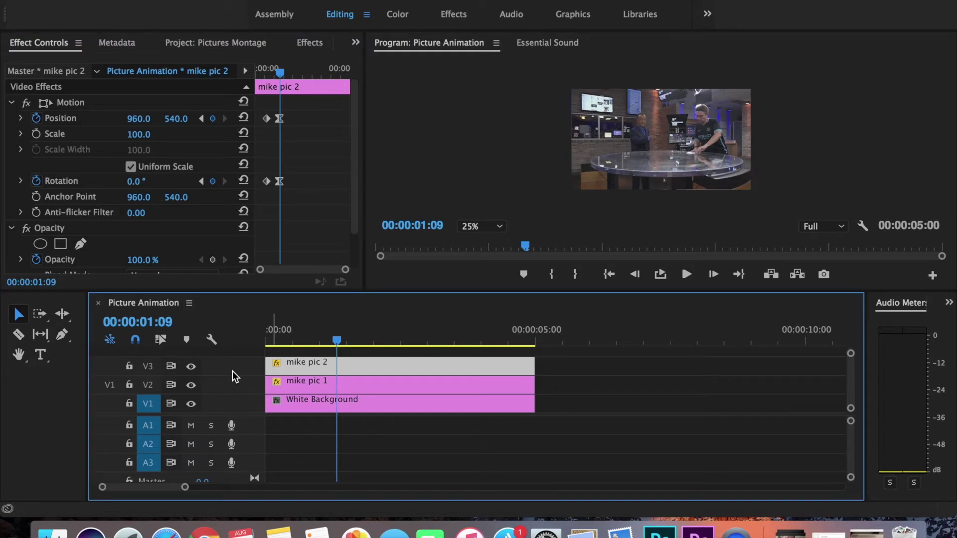
{"action": "right_click", "coordinate": [233, 371]}
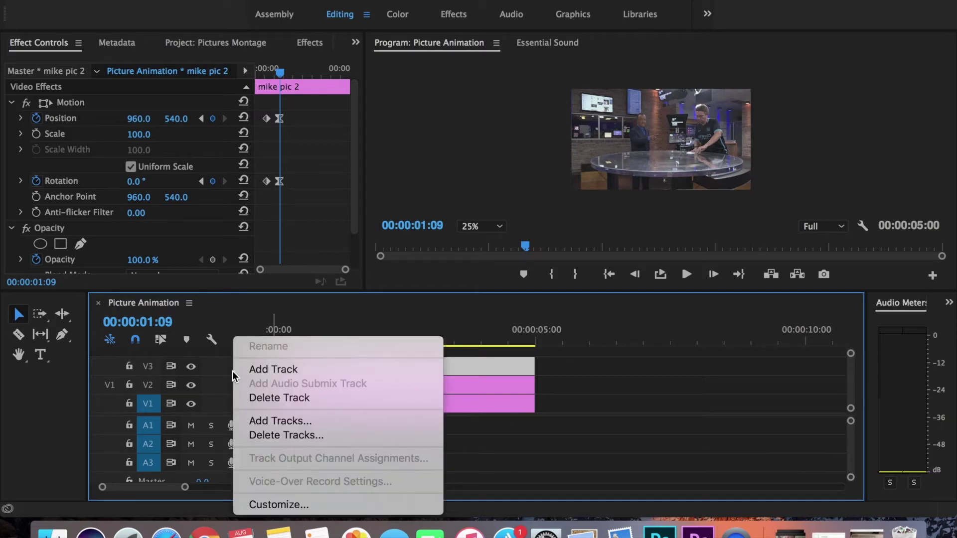
{"action": "left_click", "coordinate": [261, 371]}
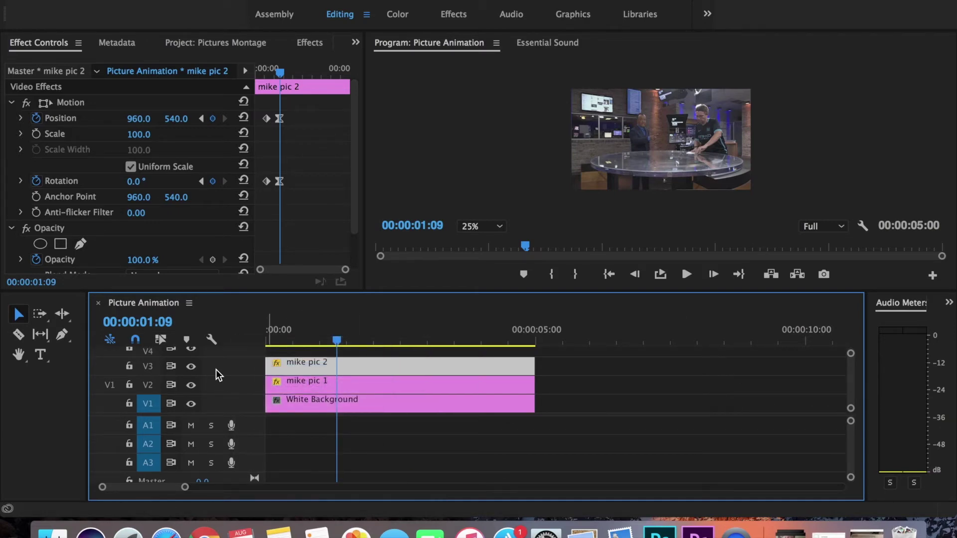
{"action": "left_click_drag", "start_coordinate": [850, 386], "coordinate": [848, 383]}
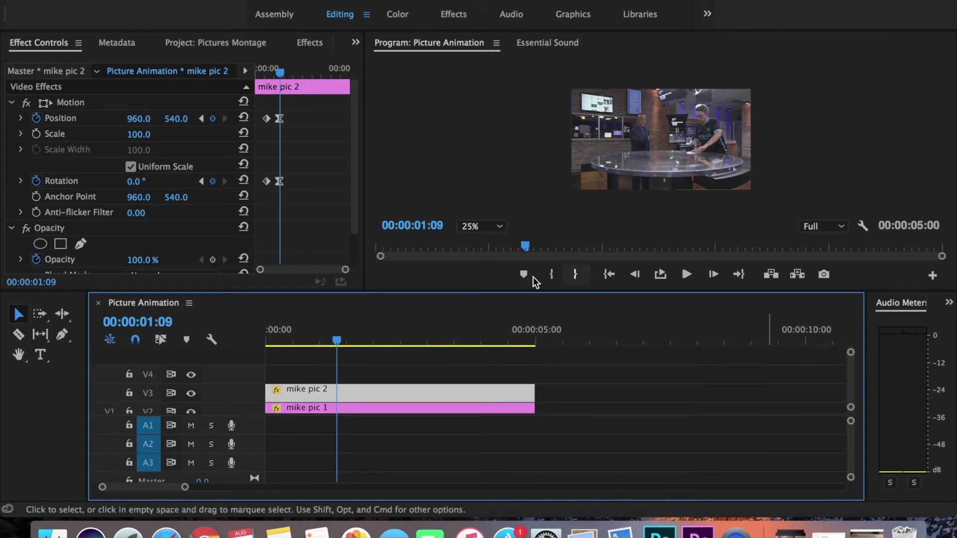
{"action": "left_click", "coordinate": [244, 44]}
{"action": "left_click_drag", "start_coordinate": [65, 161], "coordinate": [256, 372]}
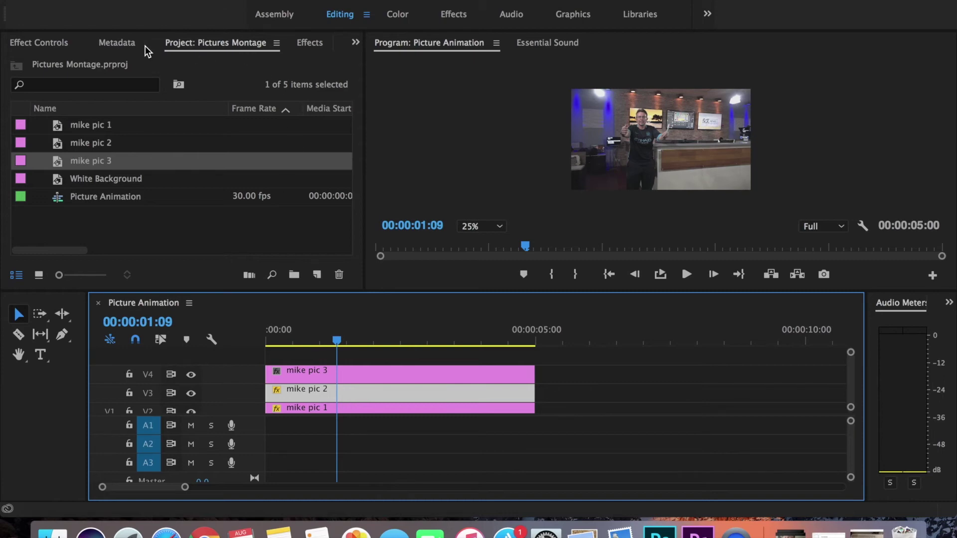
Copy the second picture's Position and Rotation keyframes and paste them onto the third picture at 00:00:01:09.
{"action": "left_click", "coordinate": [40, 42]}
{"action": "left_click_drag", "start_coordinate": [299, 203], "coordinate": [261, 111]}
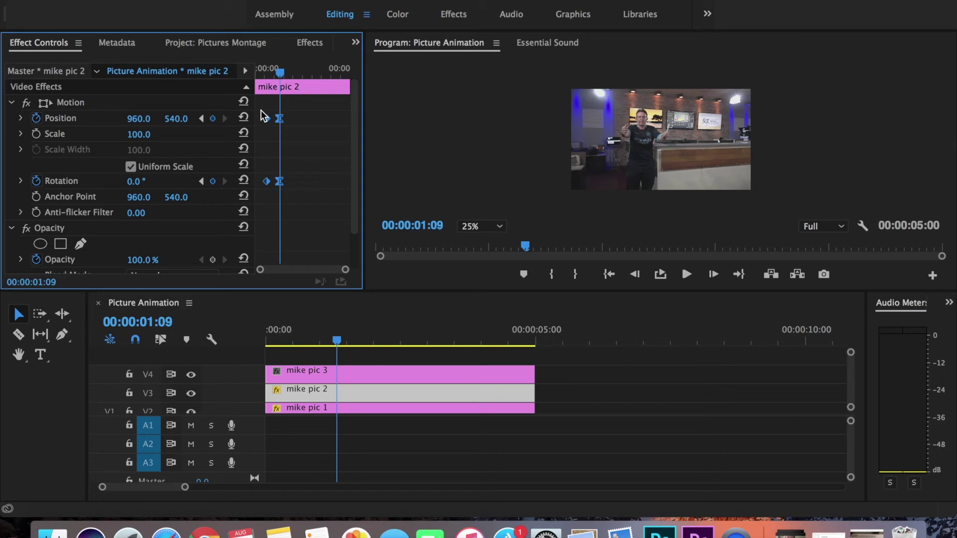
{"action": "left_click", "coordinate": [364, 379]}
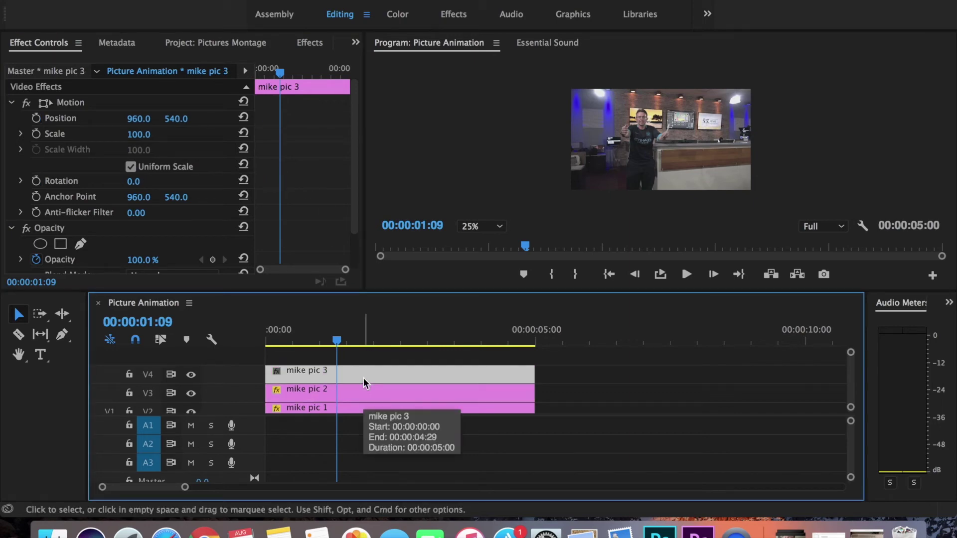
{"action": "left_click", "coordinate": [46, 43]}
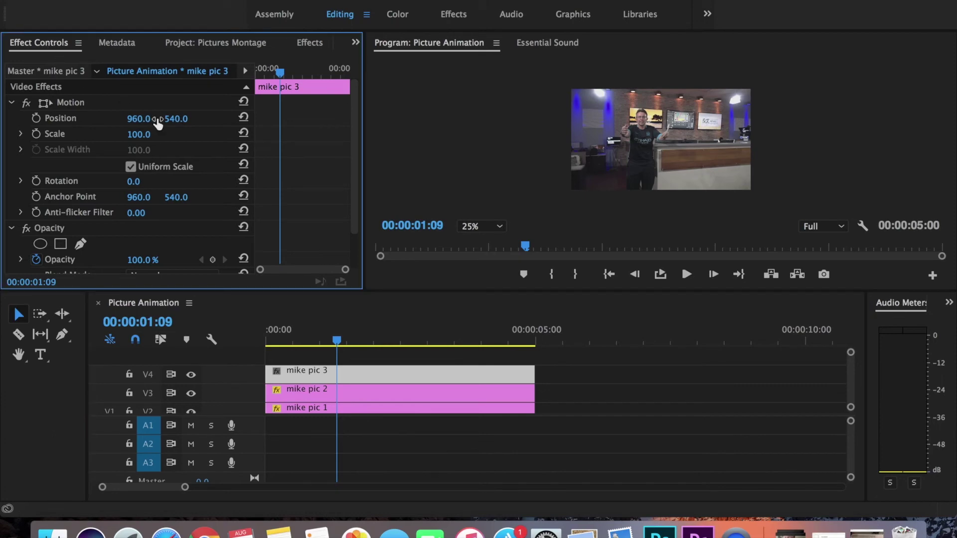
{"action": "key", "text": "super+v"}
Play the three-picture animation repeatedly from 00:00:00:00 to review how each picture slides and rotates into frame.
{"action": "left_click", "coordinate": [337, 343]}
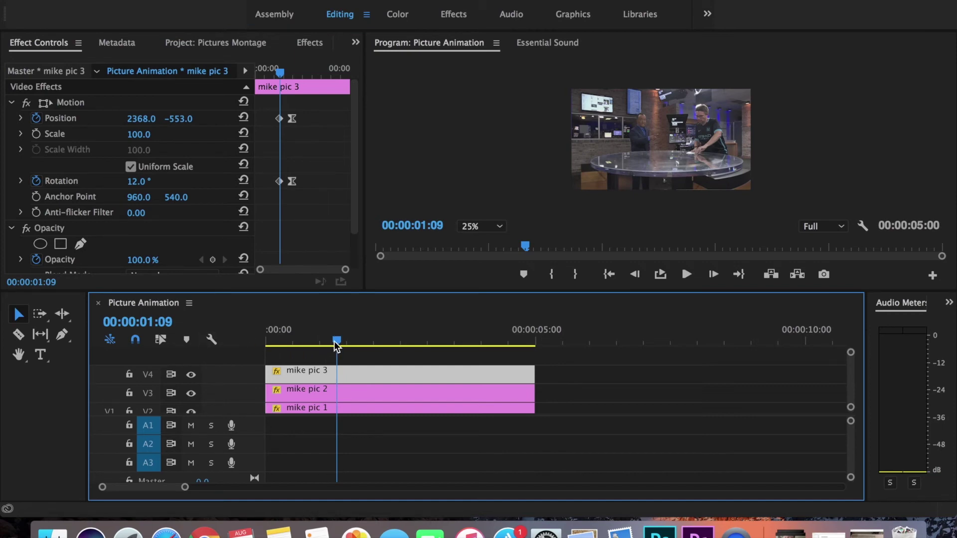
{"action": "key", "text": "Home"}
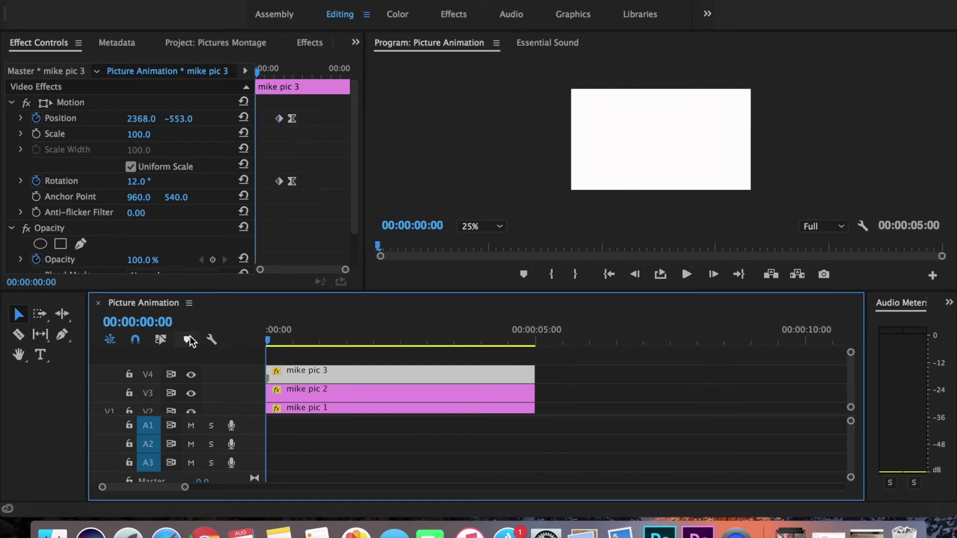
{"action": "key", "text": "space"}
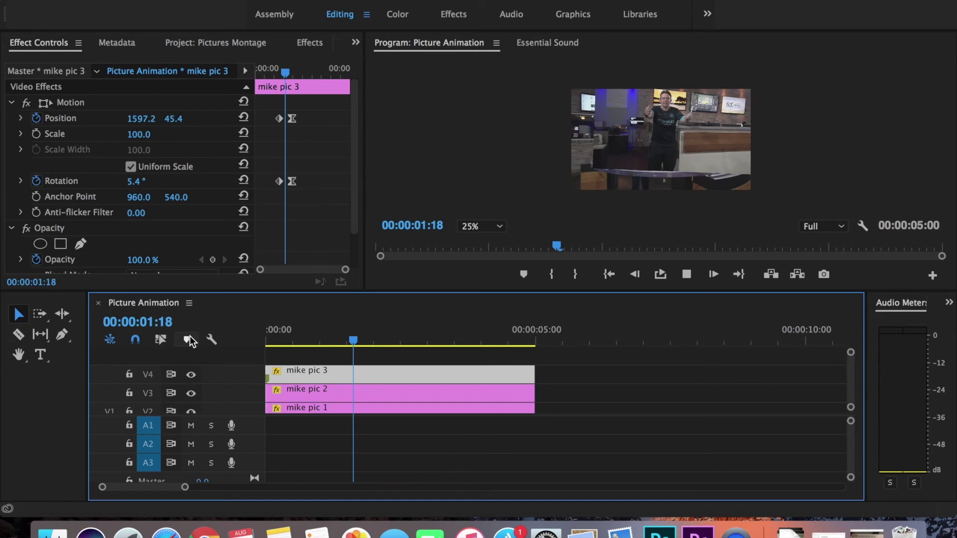
{"action": "key", "text": "space"}
{"action": "key", "text": "space"}
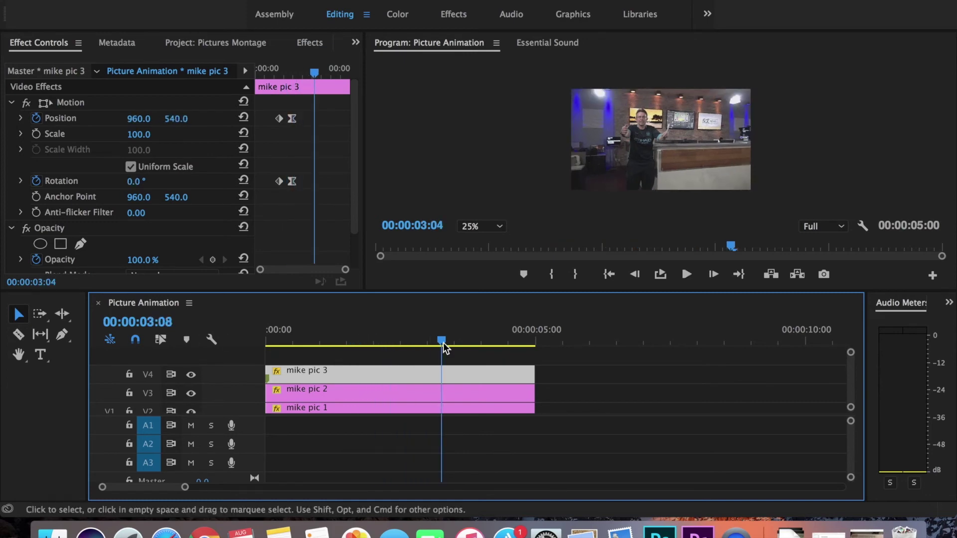
{"action": "key", "text": "Home"}
{"action": "key", "text": "space"}
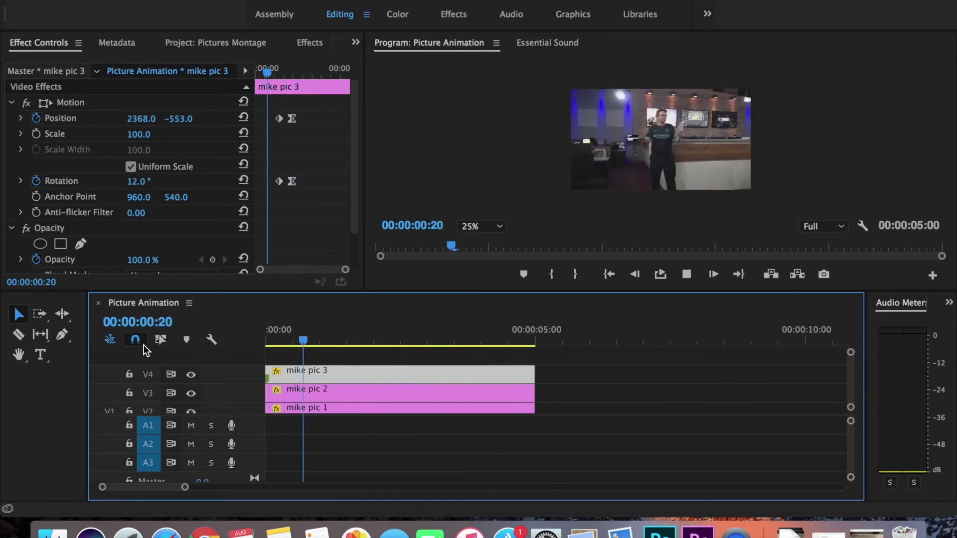
{"action": "key", "text": "space"}
{"action": "left_click_drag", "start_coordinate": [414, 339], "coordinate": [209, 334]}
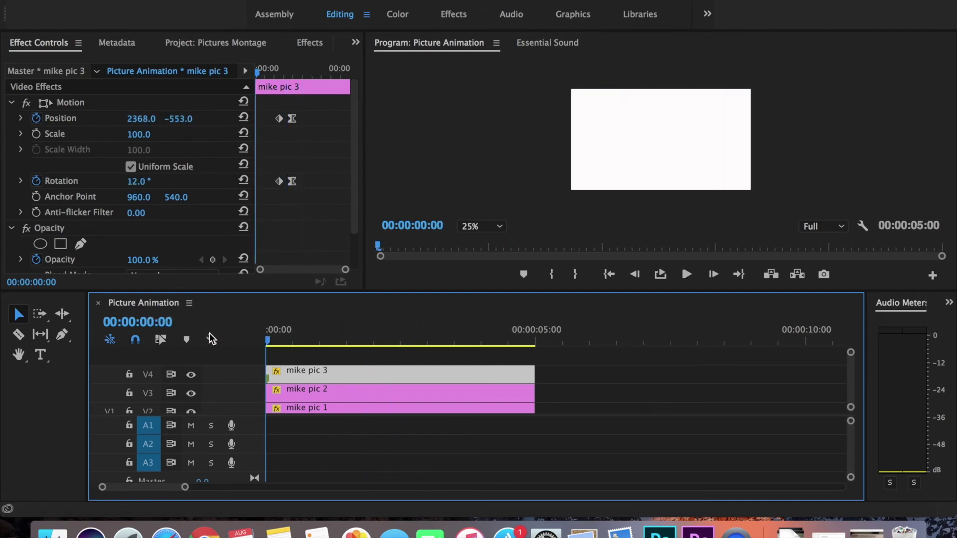
{"action": "key", "text": "space"}
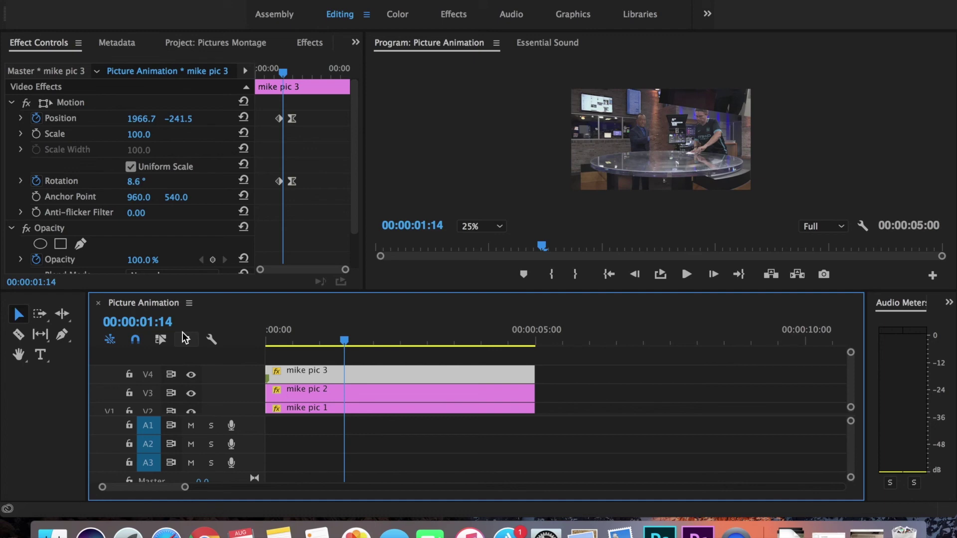
{"action": "left_click_drag", "start_coordinate": [344, 340], "coordinate": [225, 337]}
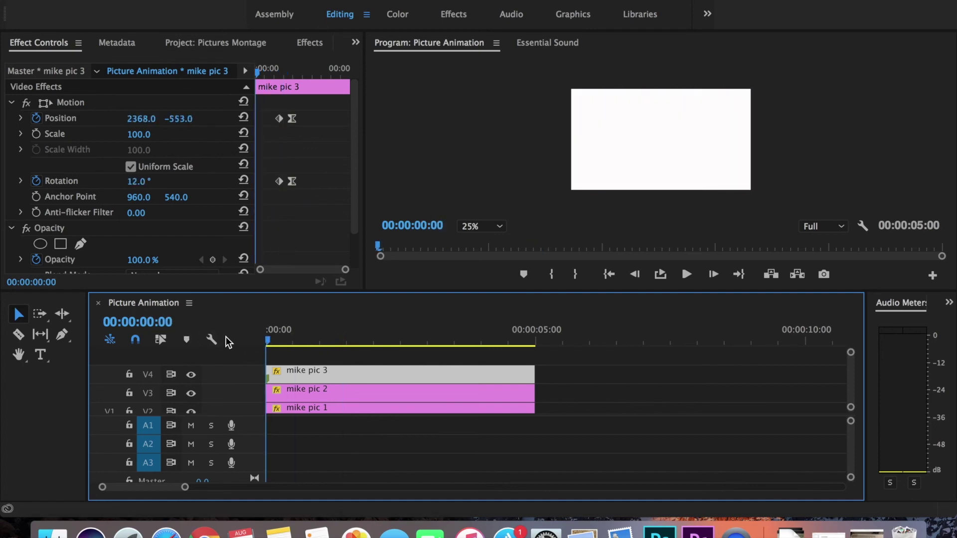
{"action": "key", "text": "space"}
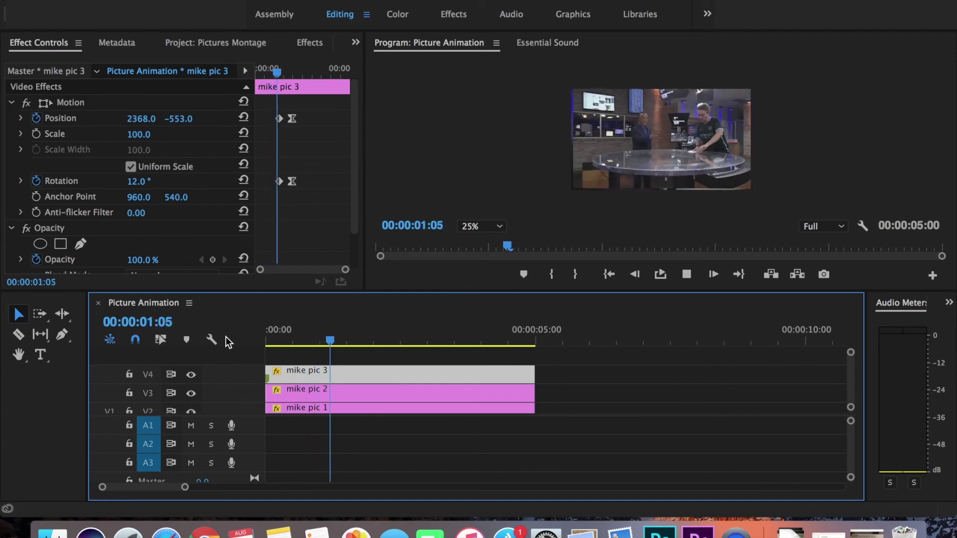